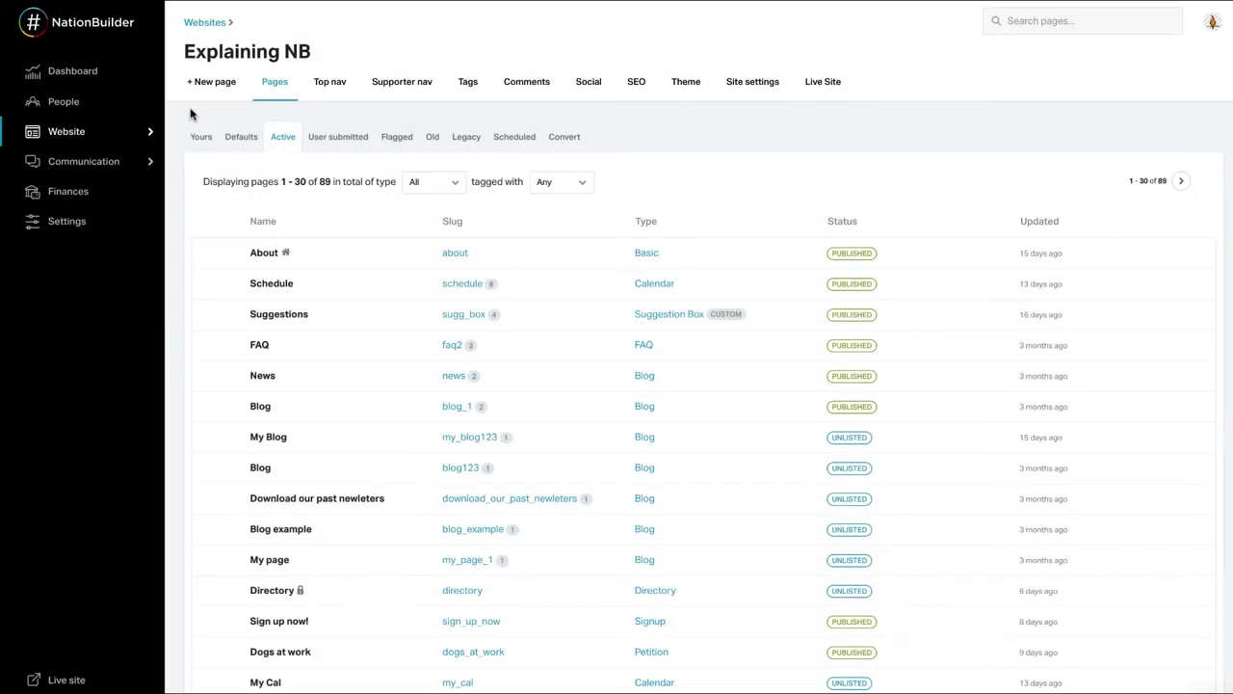
Step: Expand Website in the sidebar to show the Explaining NB, My website and Testing 123 sites
left_click(79, 137)
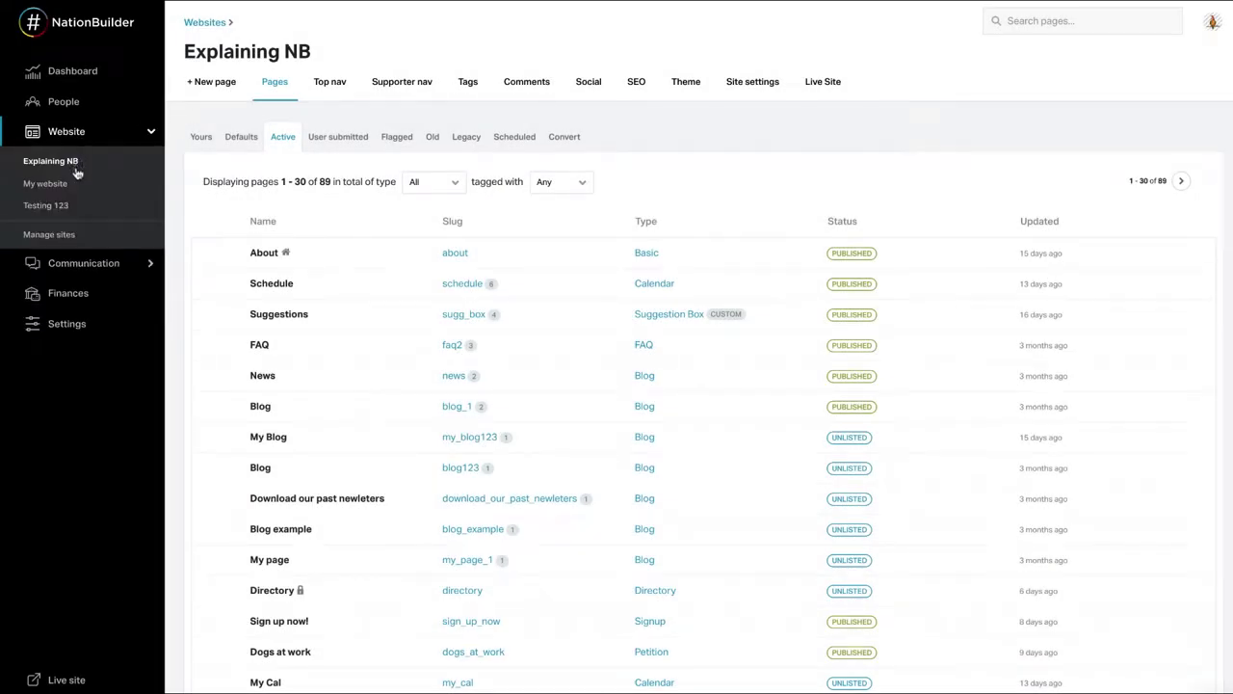
Step: Check Enable petitions in the nation defaults and save the settings
left_click(214, 85)
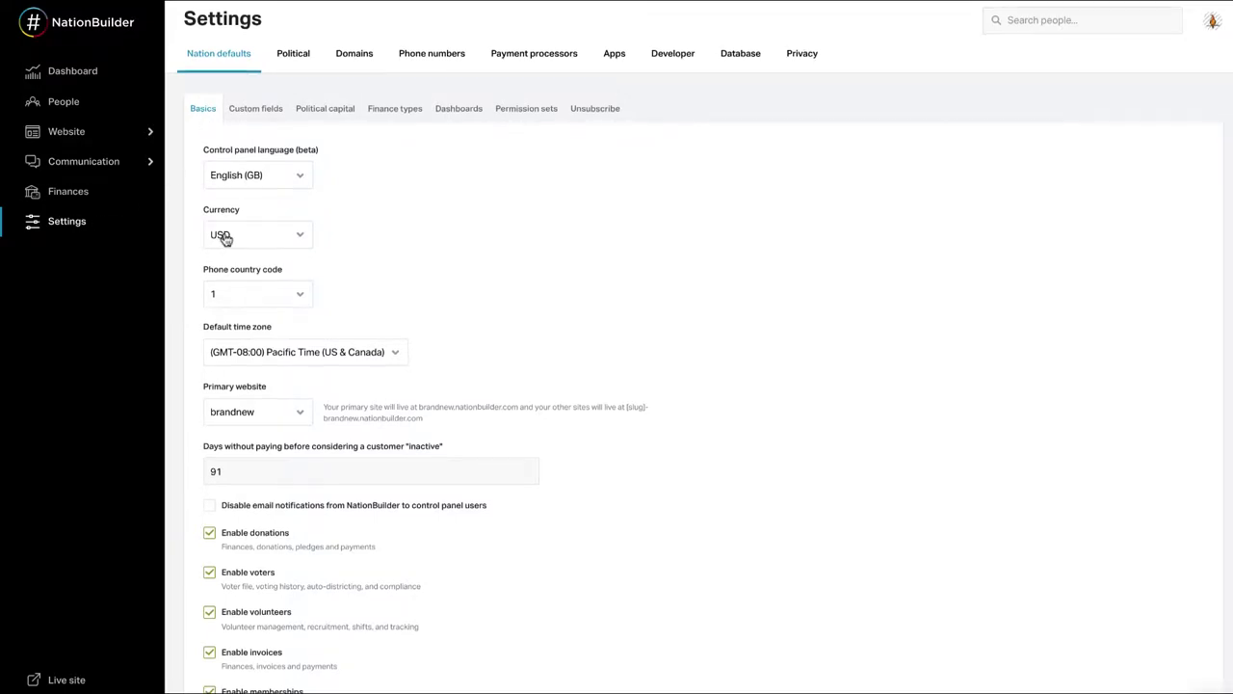
scroll(222, 238, "down", 3)
left_click(210, 429)
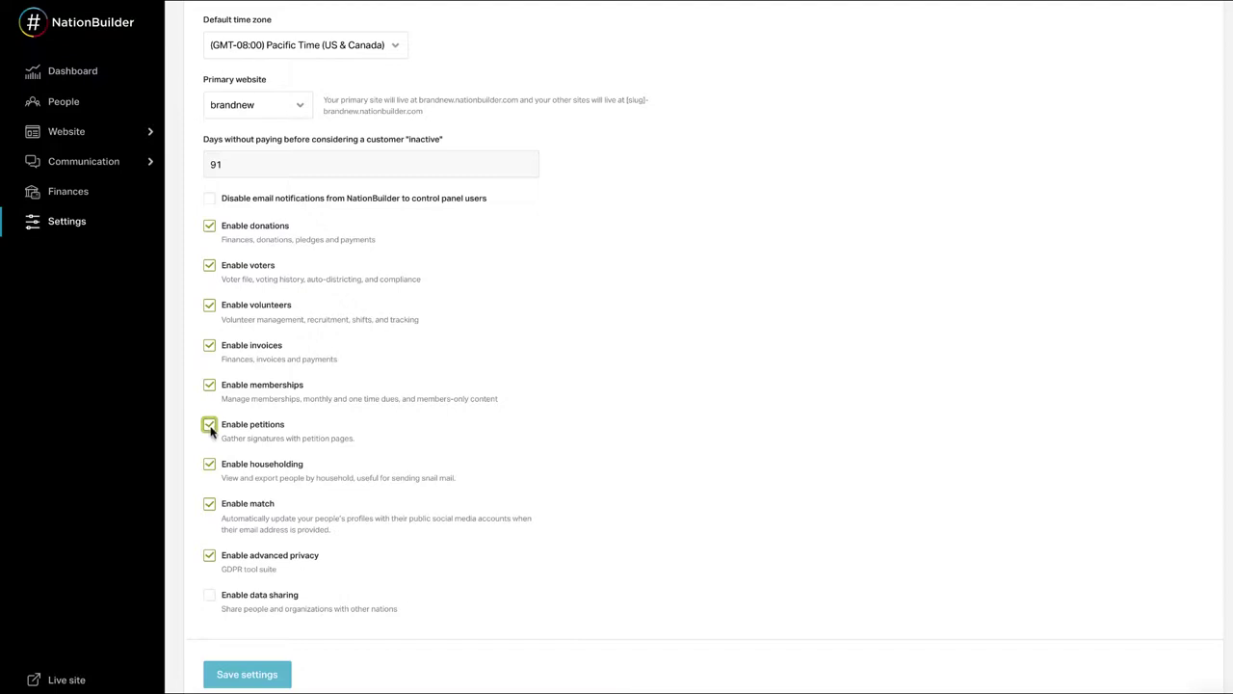
left_click(273, 675)
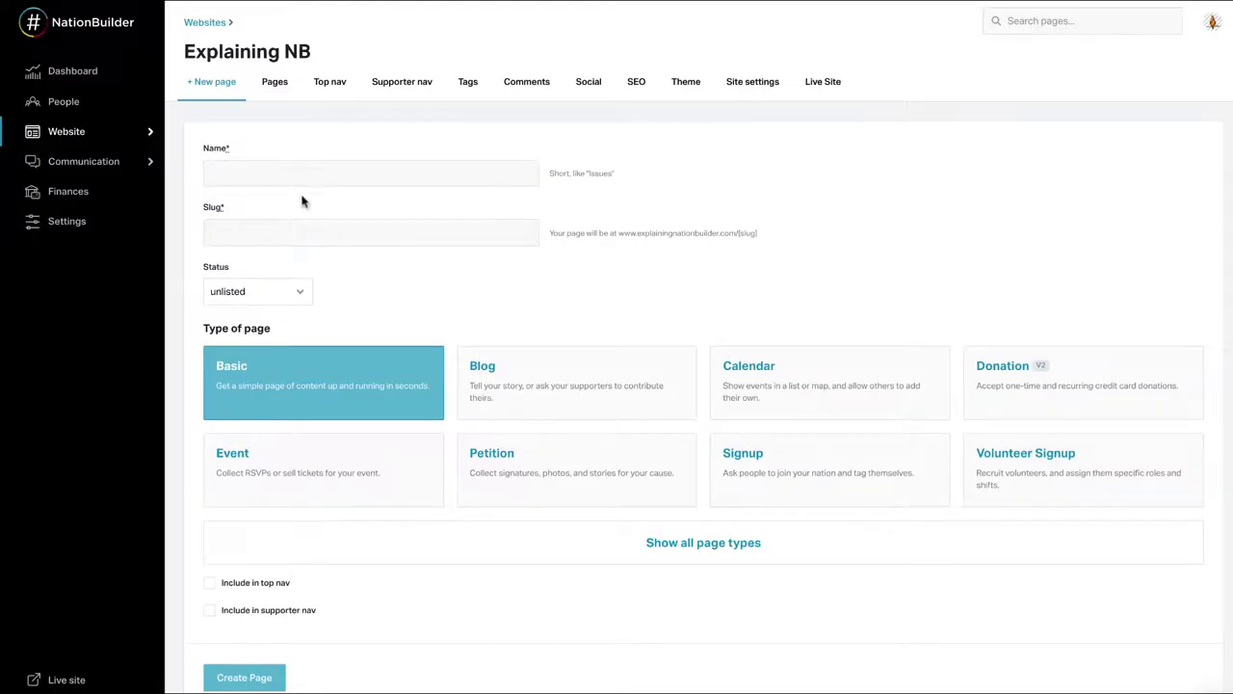
Step: Create a new Petition-type page named 'Save the giraffes!'
left_click(296, 179)
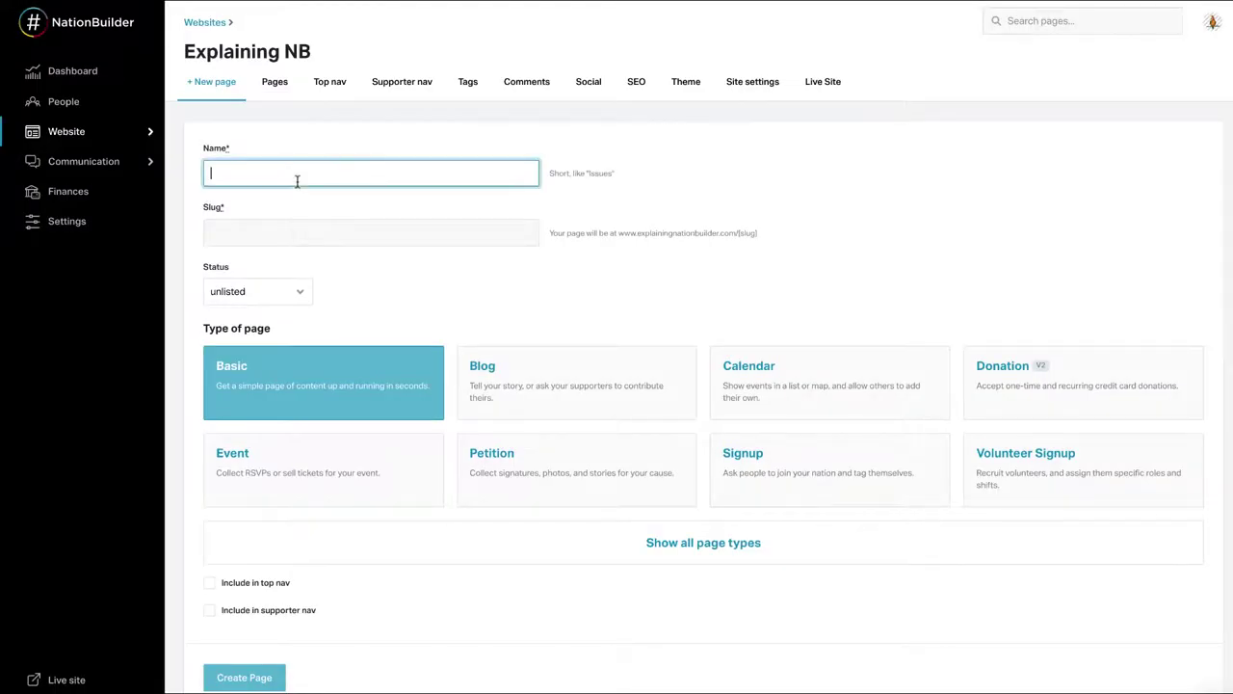
type("Save the giraffes!")
left_click(297, 231)
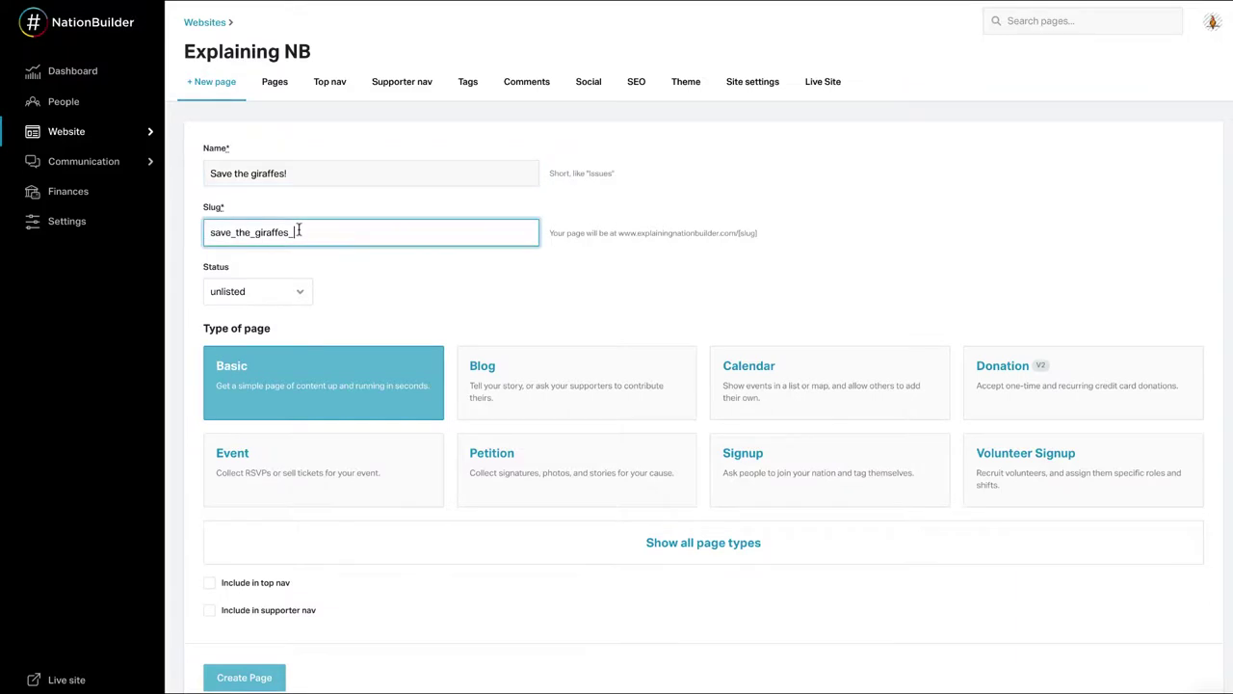
left_click(557, 461)
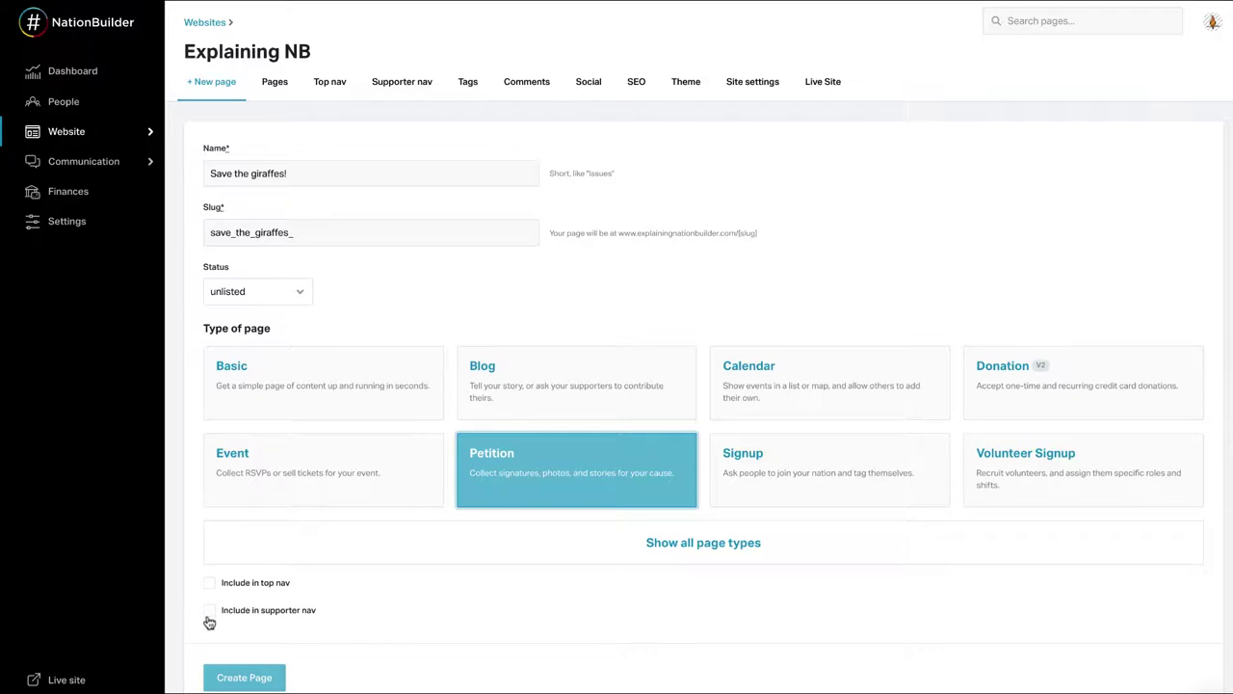
left_click(211, 585)
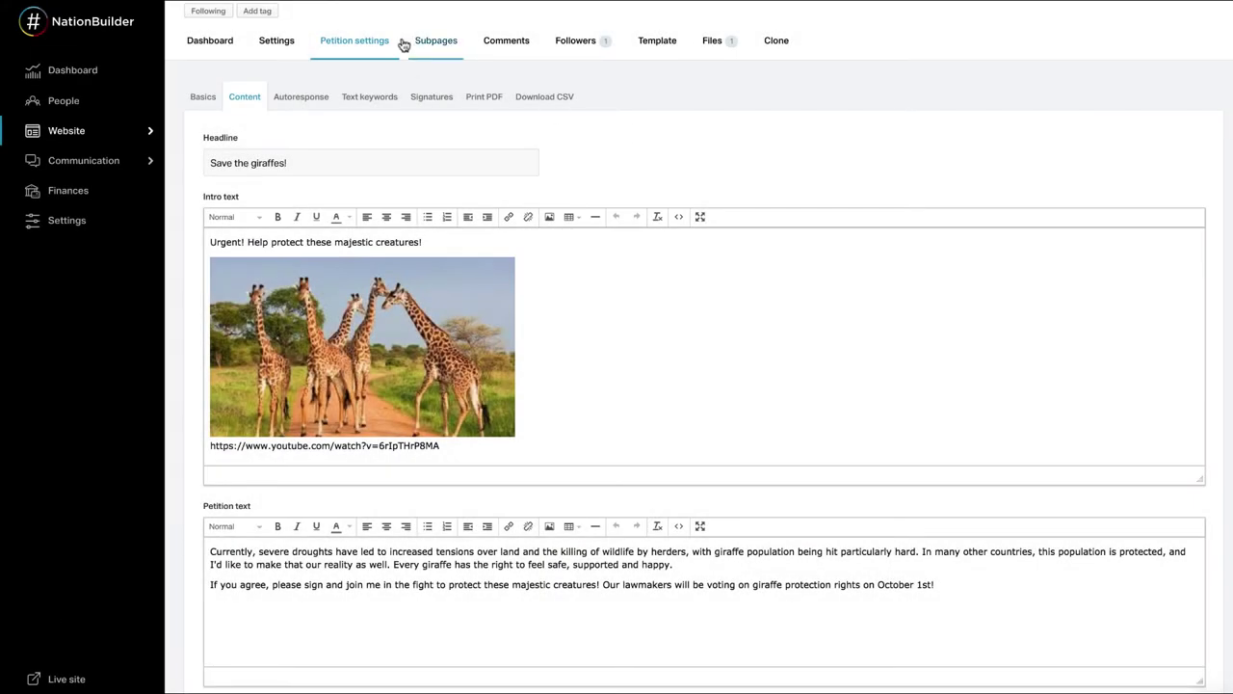
Step: Write the intro text with giraffe photo and YouTube link, add petition text, and save
left_click(345, 166)
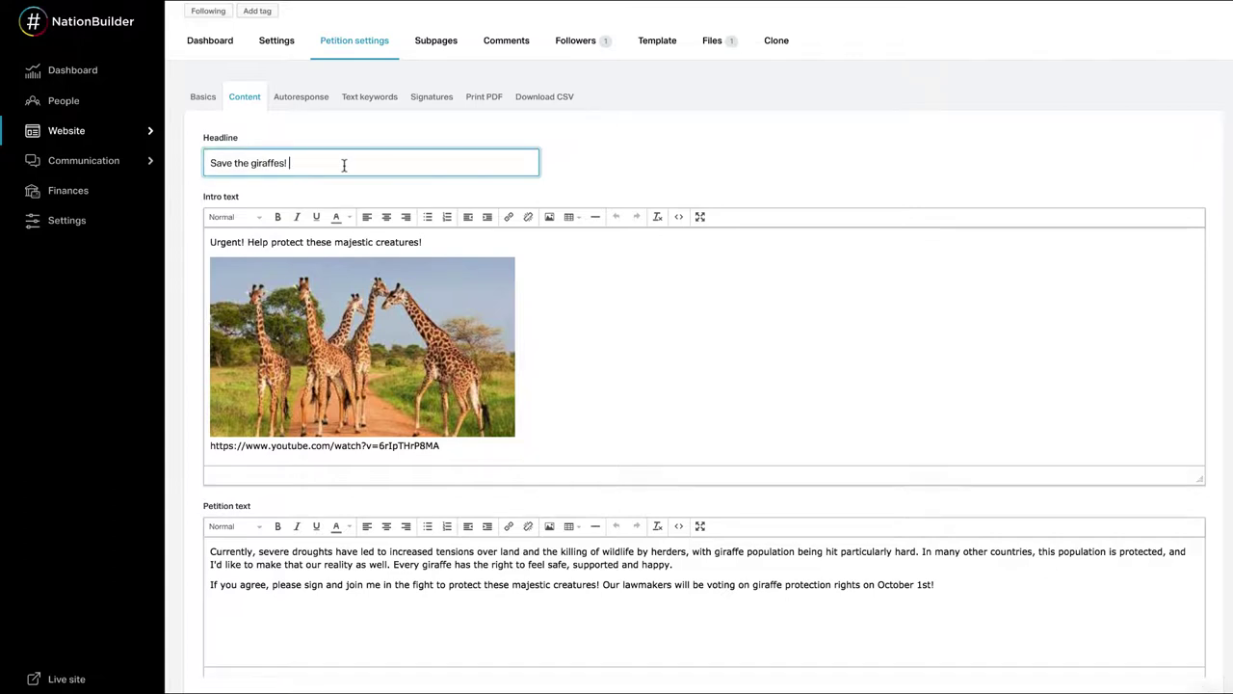
left_click(570, 350)
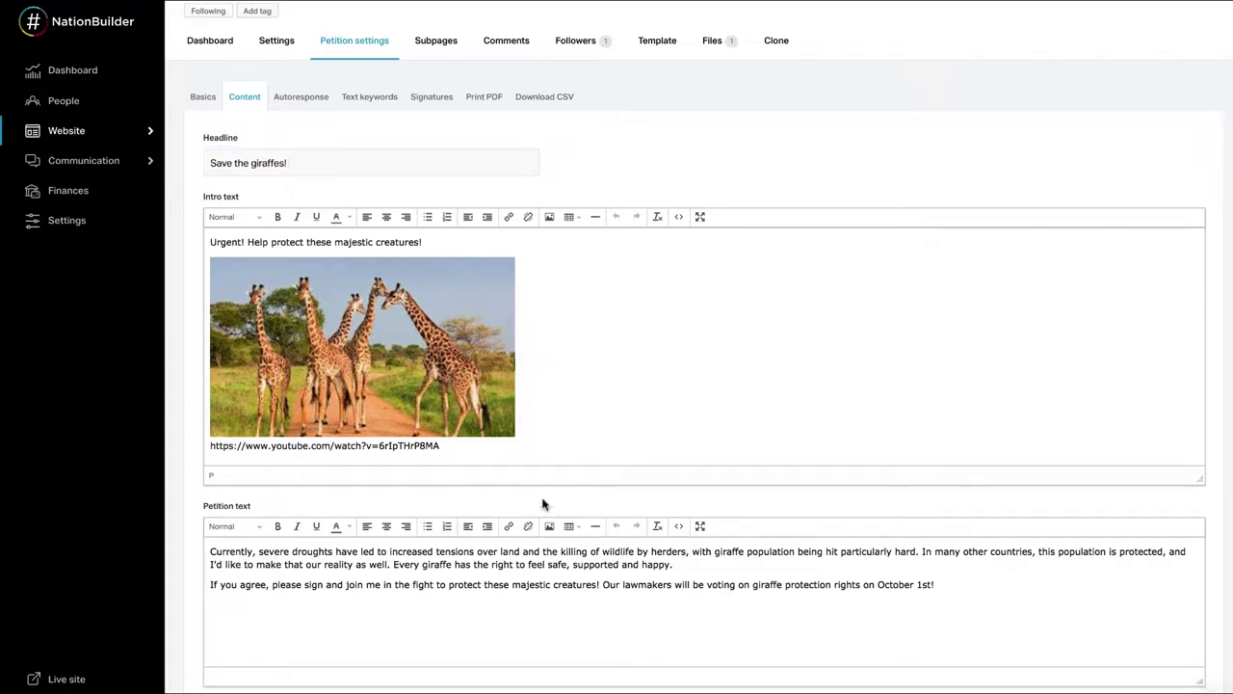
left_click(543, 609)
left_click(530, 325)
left_click_drag(443, 445, 211, 445)
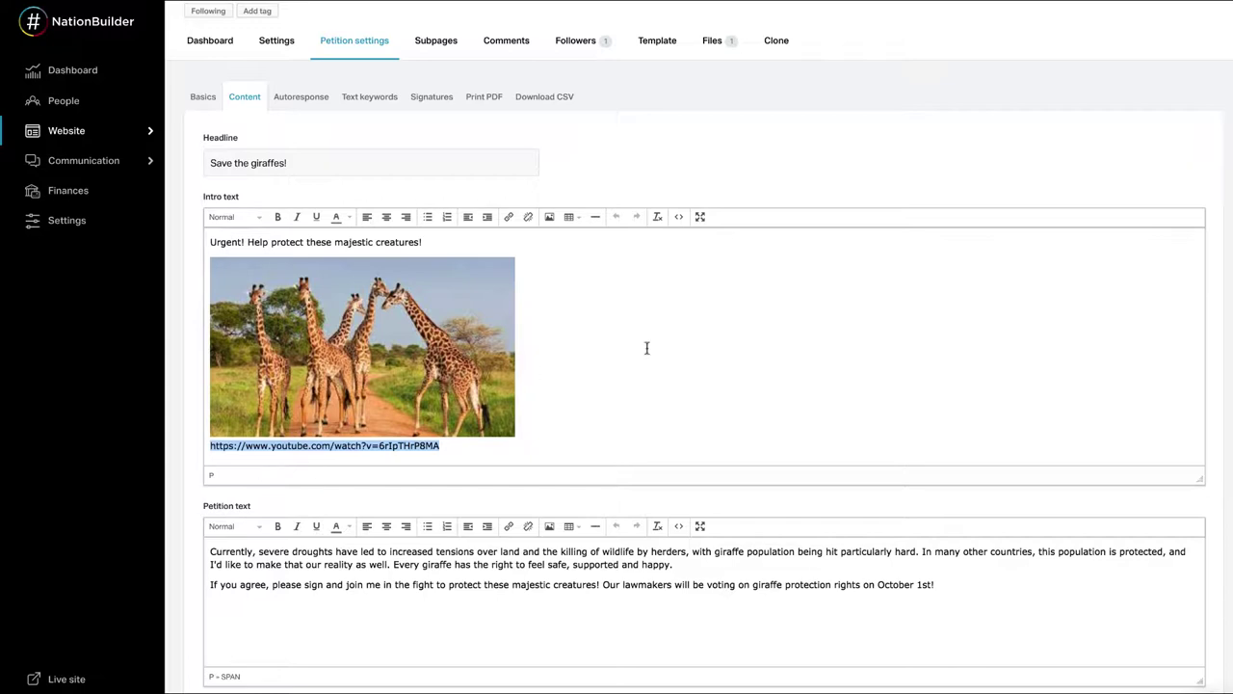
scroll(646, 348, "down", 3)
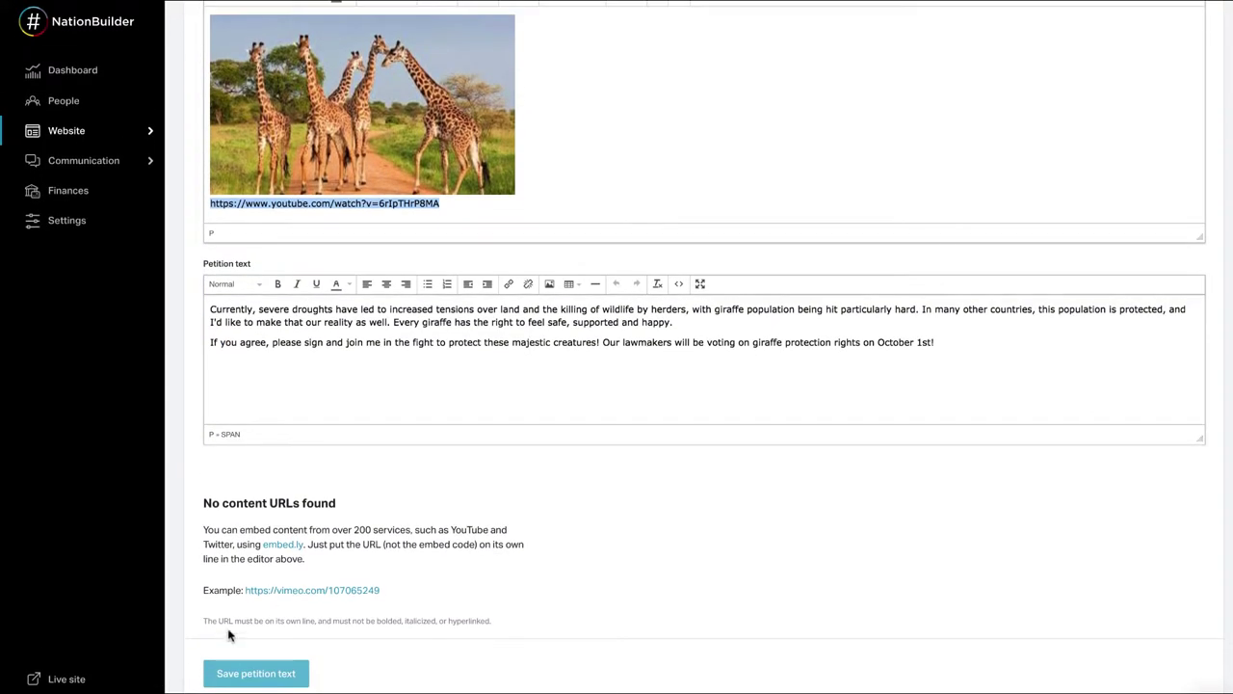
left_click(250, 675)
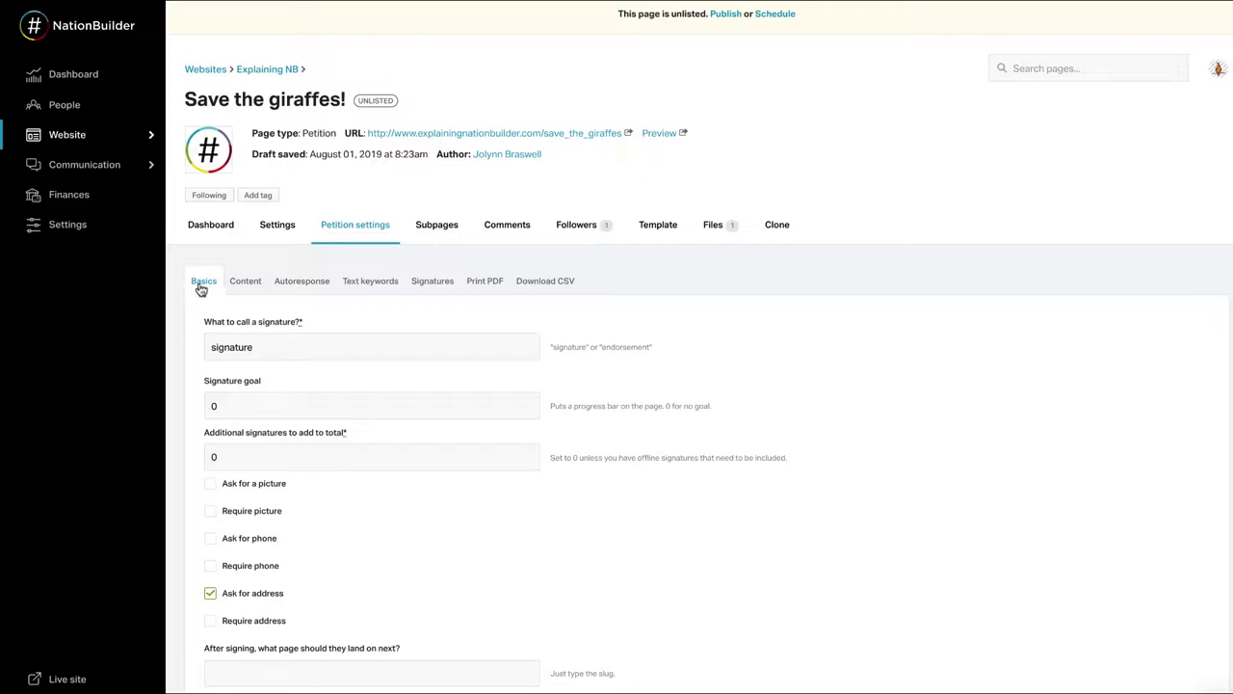
Step: Change the signature goal from 0 to 10000, leaving additional signatures at 0
left_click(284, 351)
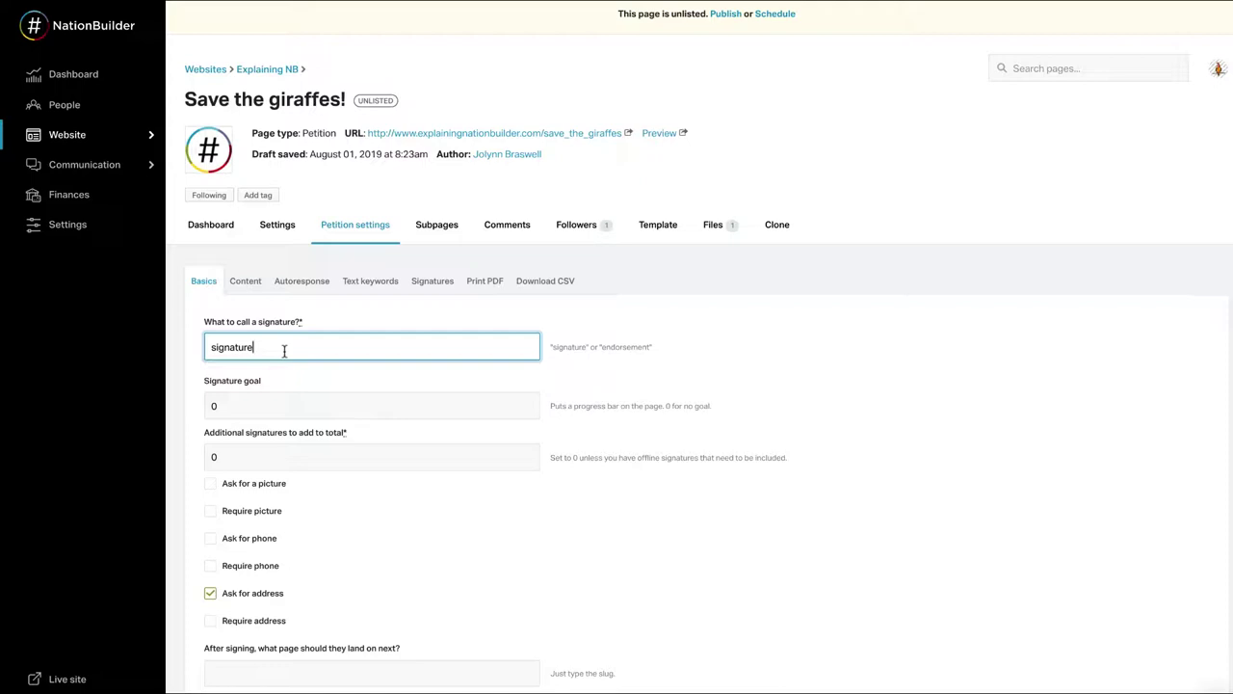
left_click(271, 395)
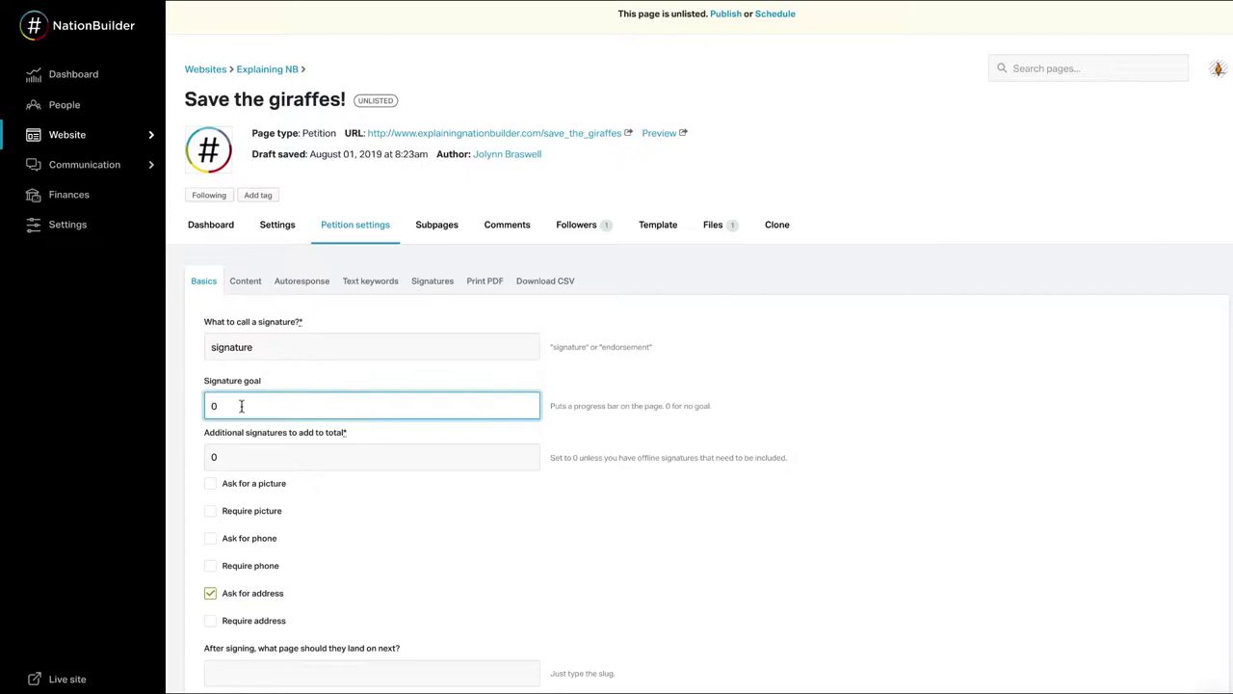
key("BackSpace")
type("10000")
left_click(318, 459)
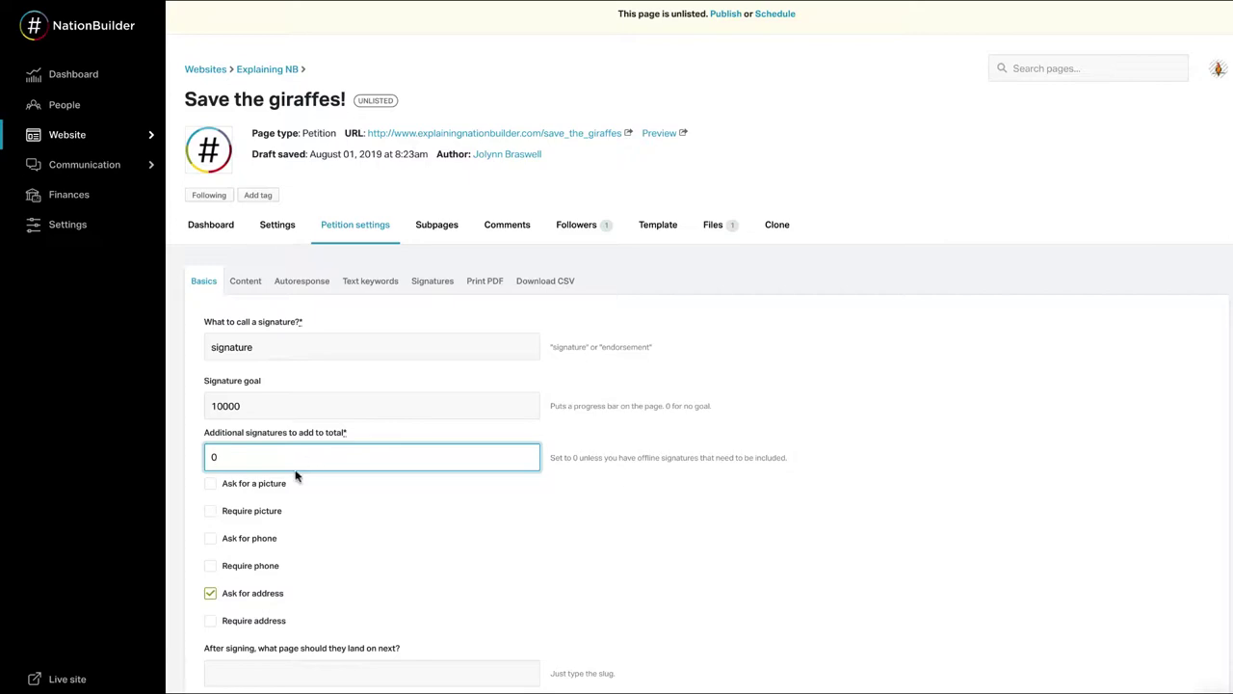
scroll(185, 501, "down", 3)
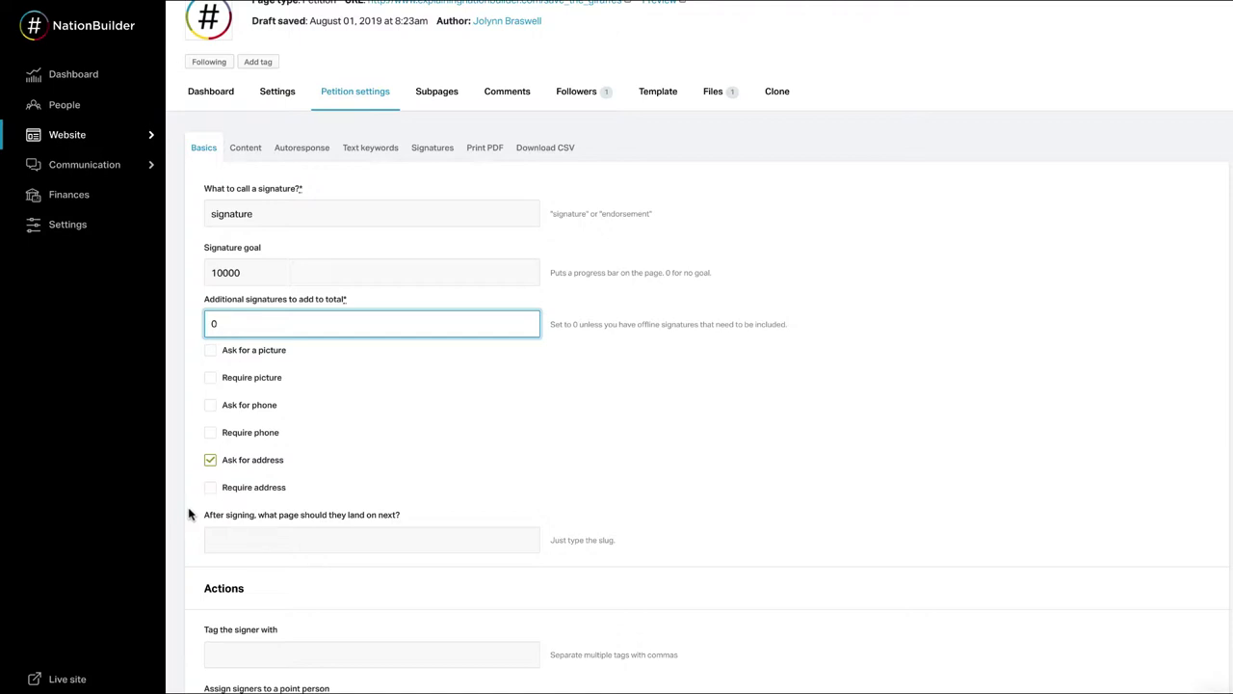
Step: Look over the landing page, tags and point-person fields, then check Add to path
left_click(260, 542)
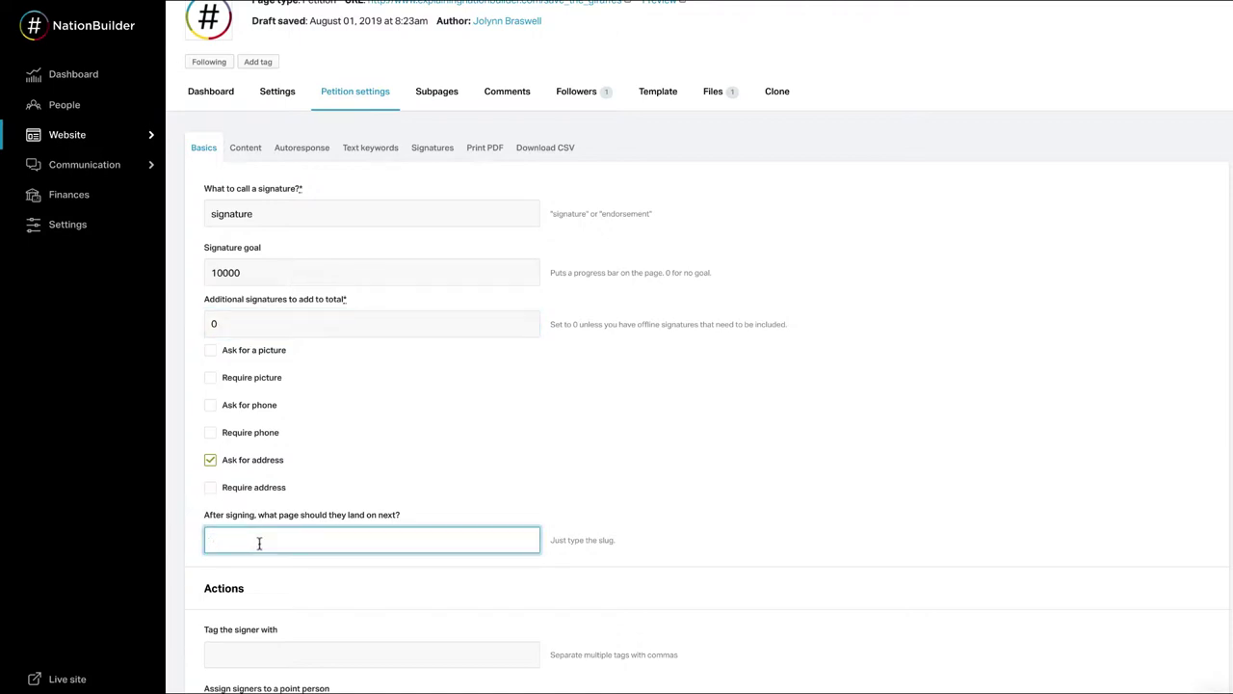
scroll(295, 540, "down", 1)
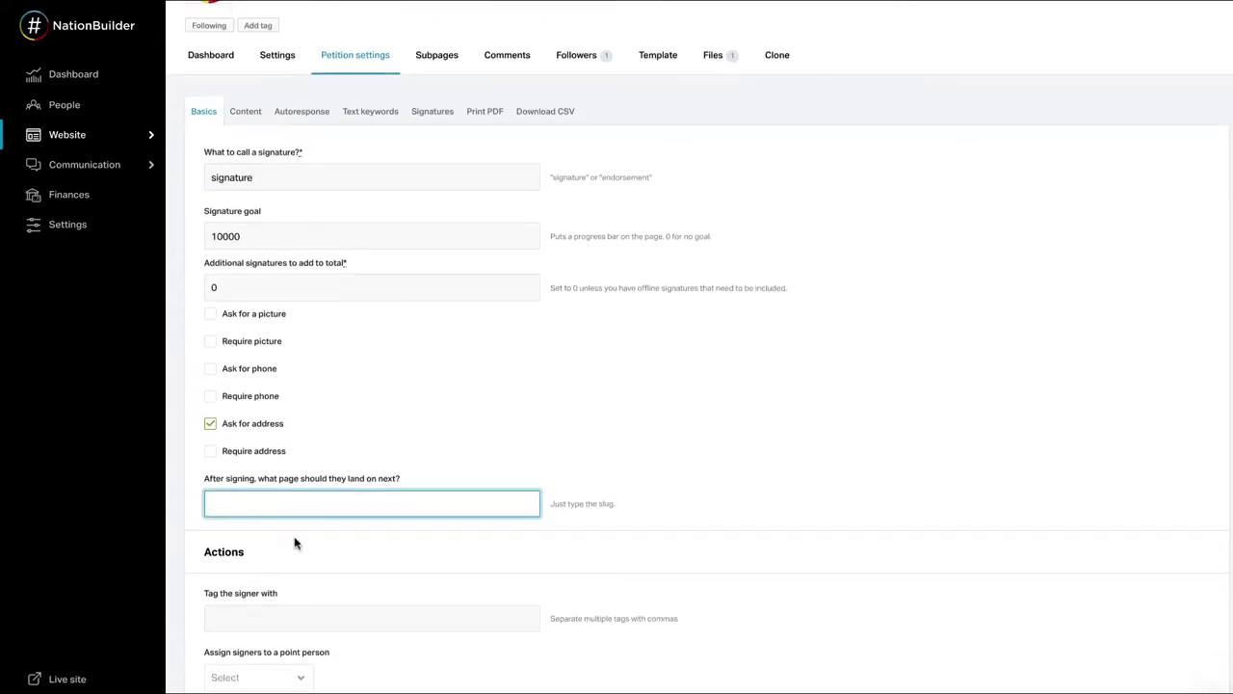
scroll(313, 543, "down", 3)
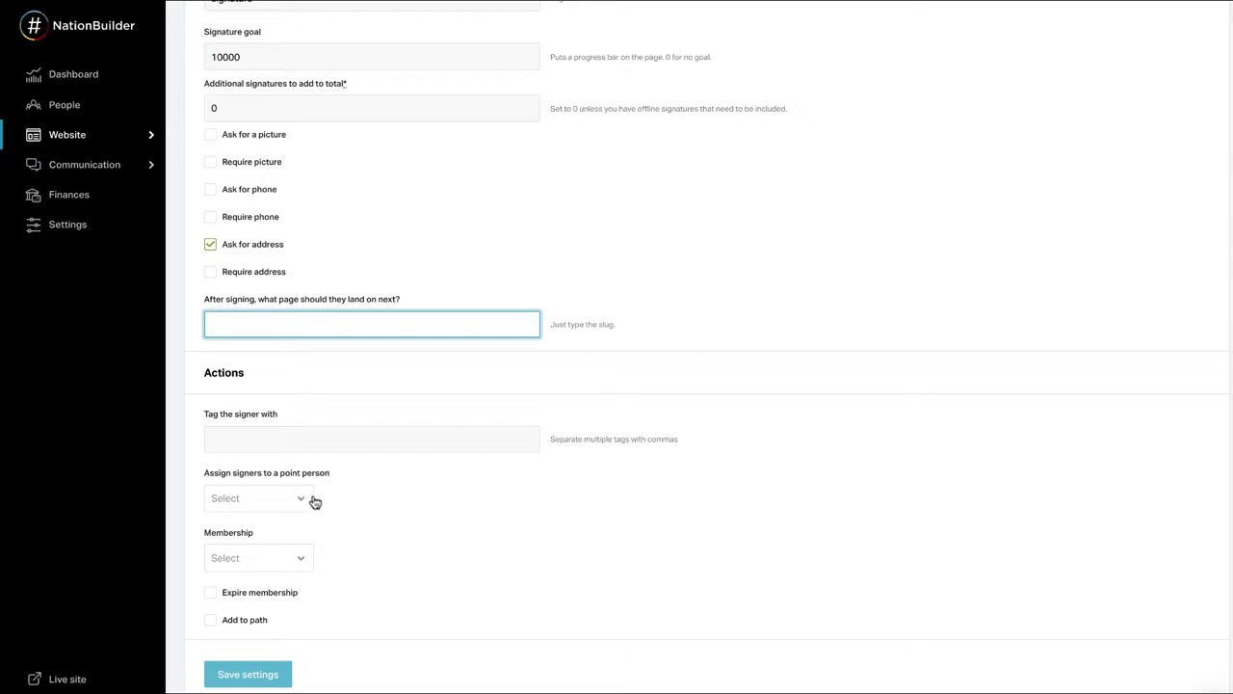
left_click(281, 441)
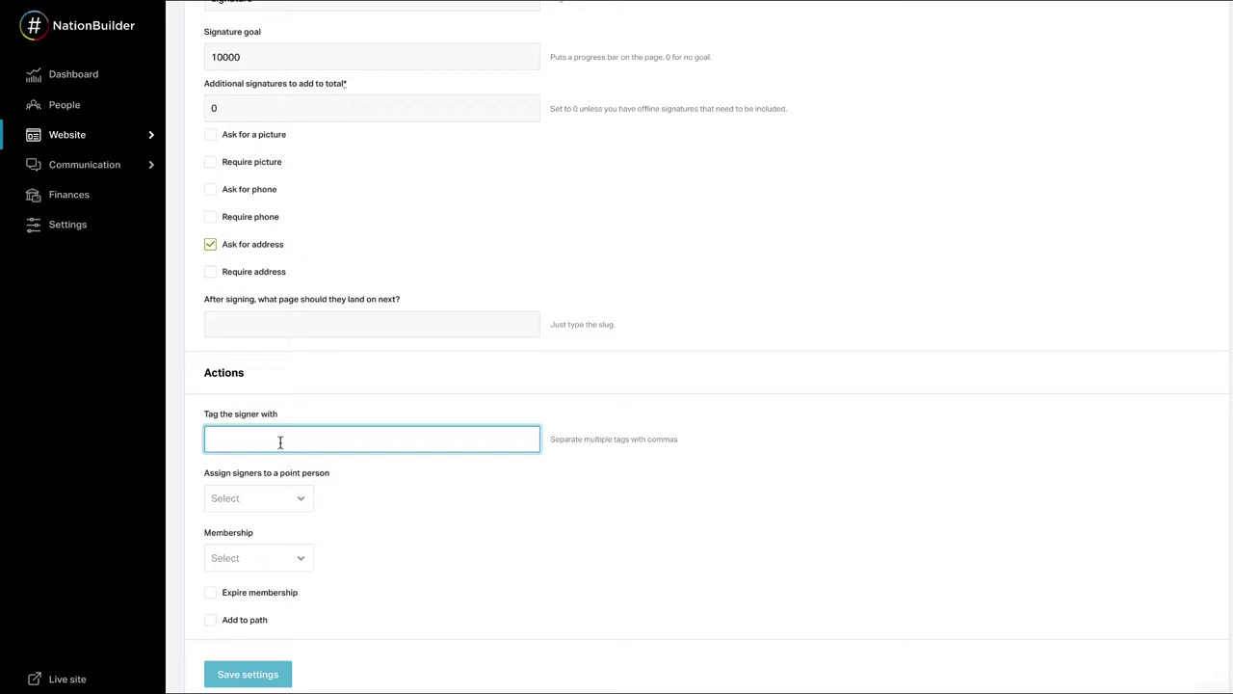
left_click(302, 499)
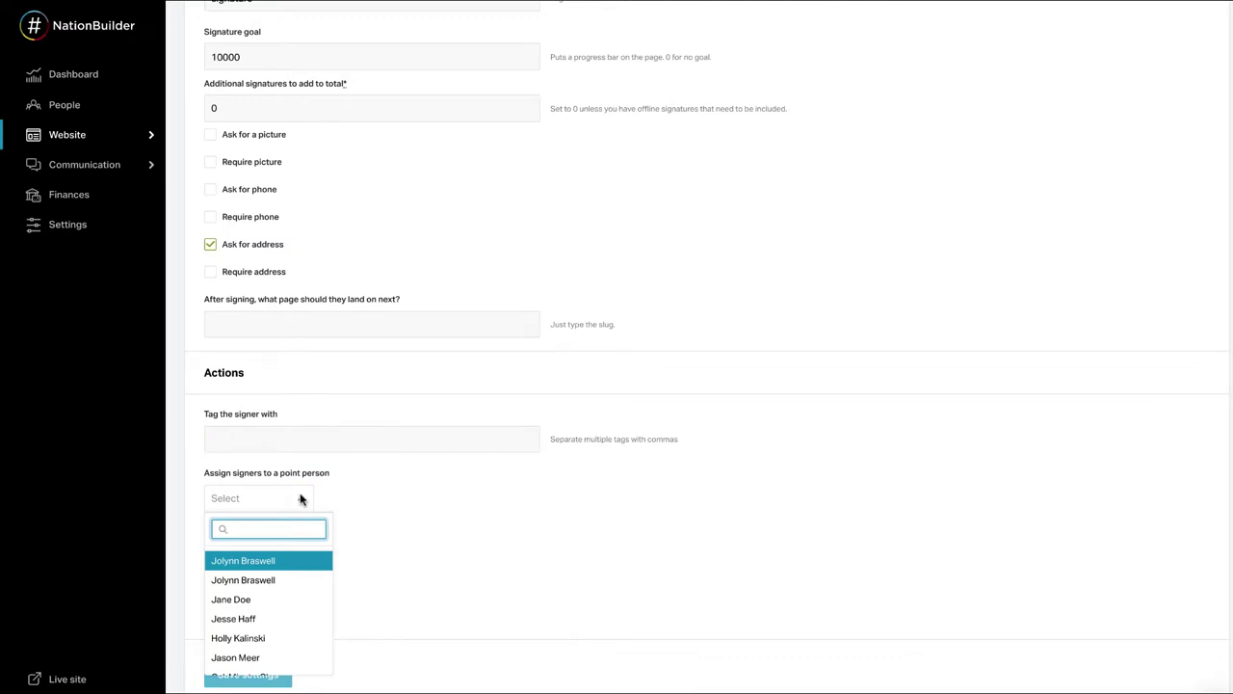
left_click(301, 499)
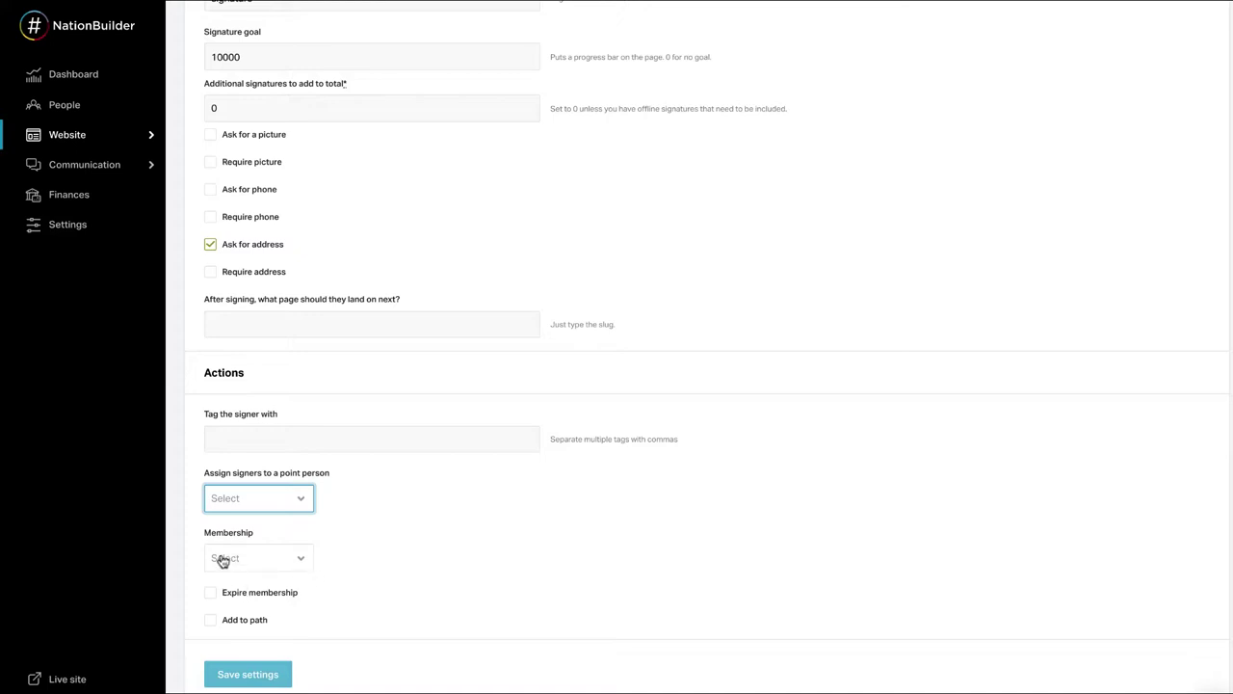
left_click(211, 622)
scroll(391, 636, "down", 5)
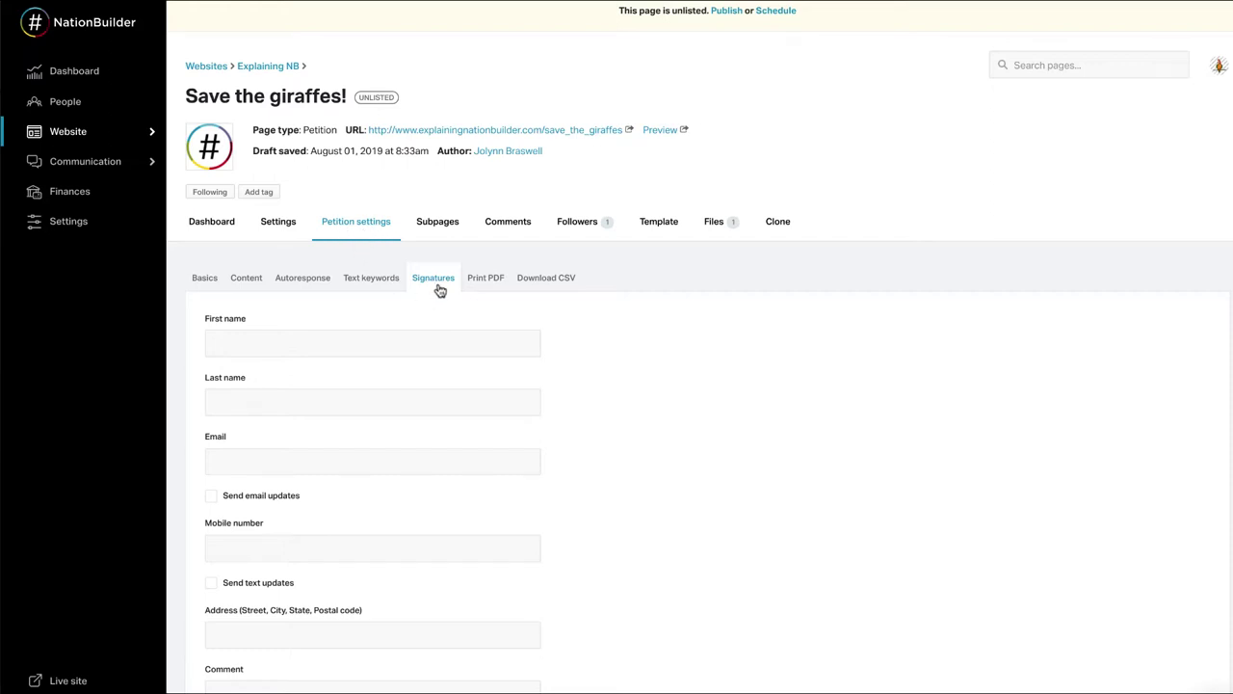
scroll(584, 405, "down", 5)
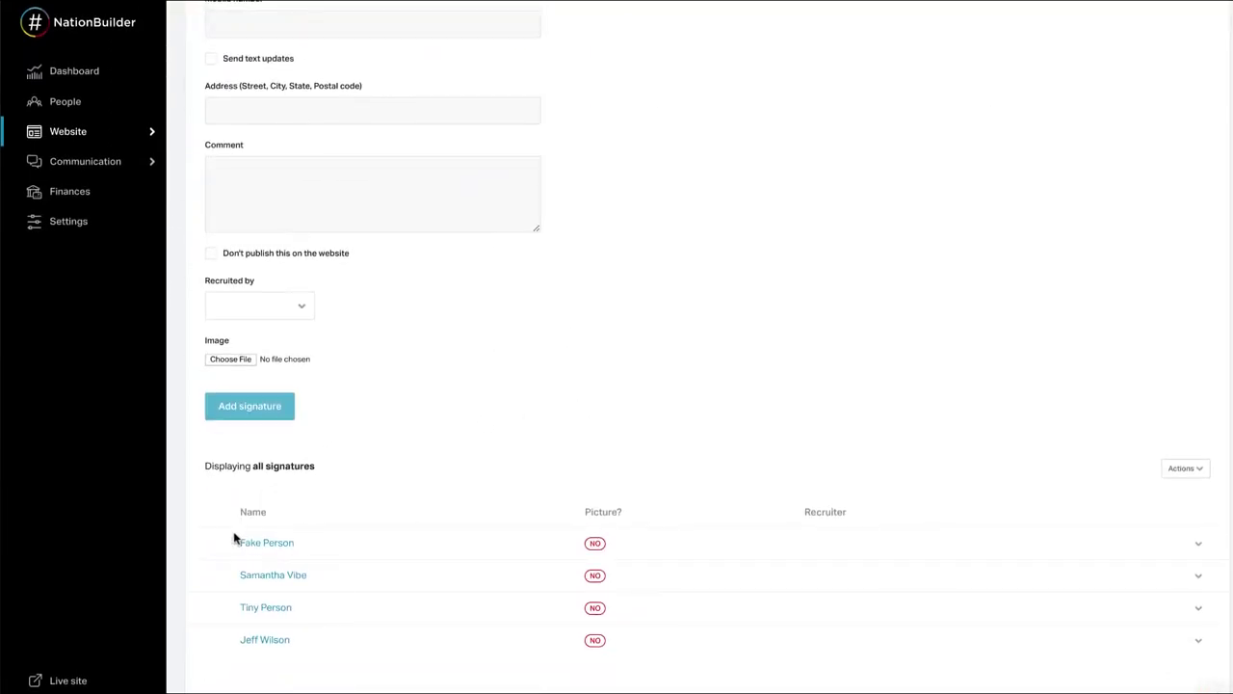
scroll(555, 406, "up", 5)
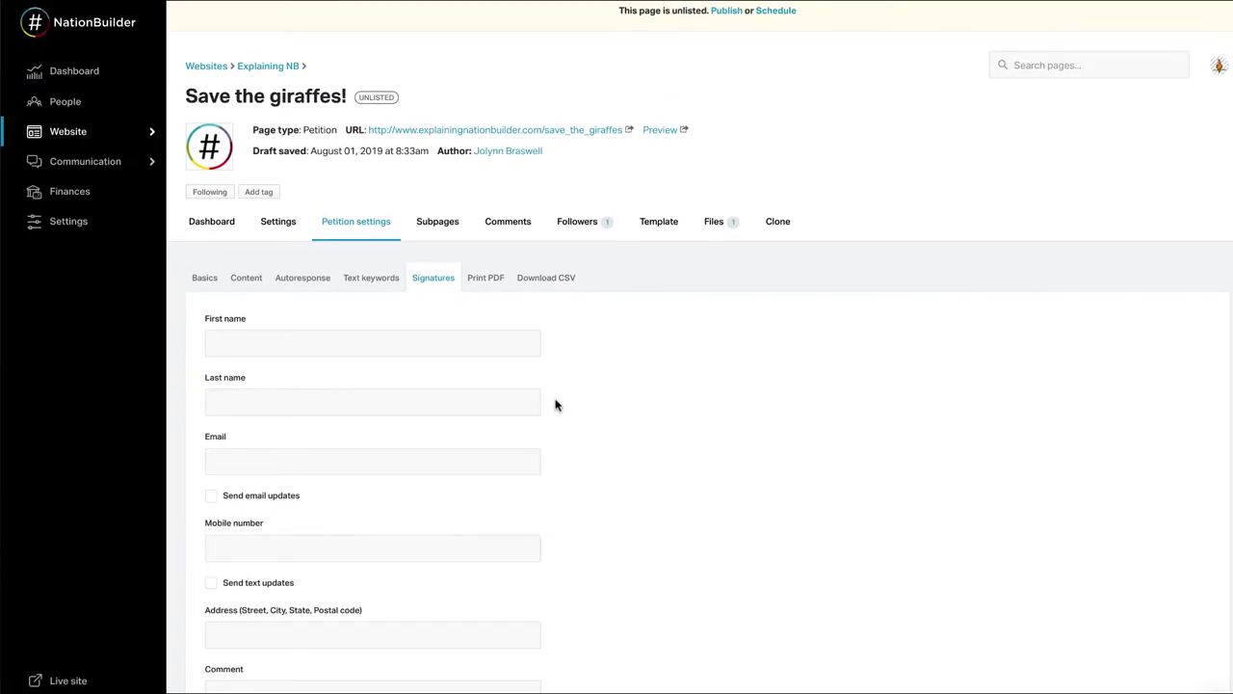
left_click(283, 344)
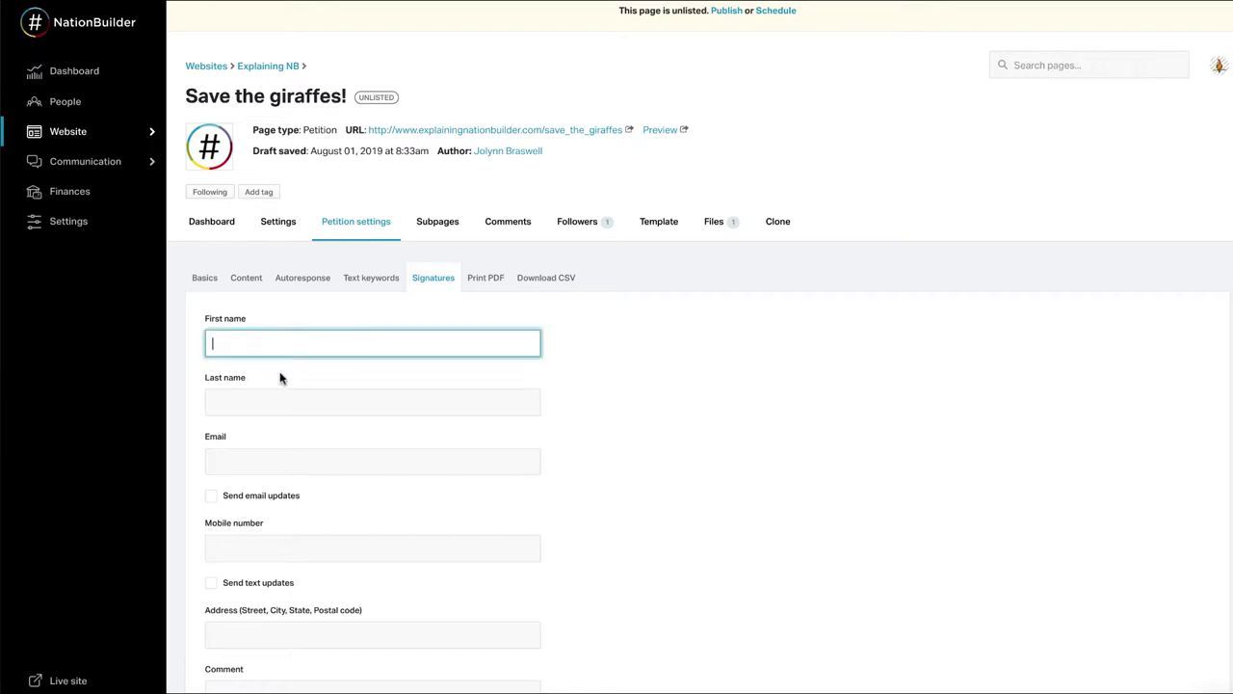
left_click(281, 407)
left_click(282, 454)
left_click(291, 543)
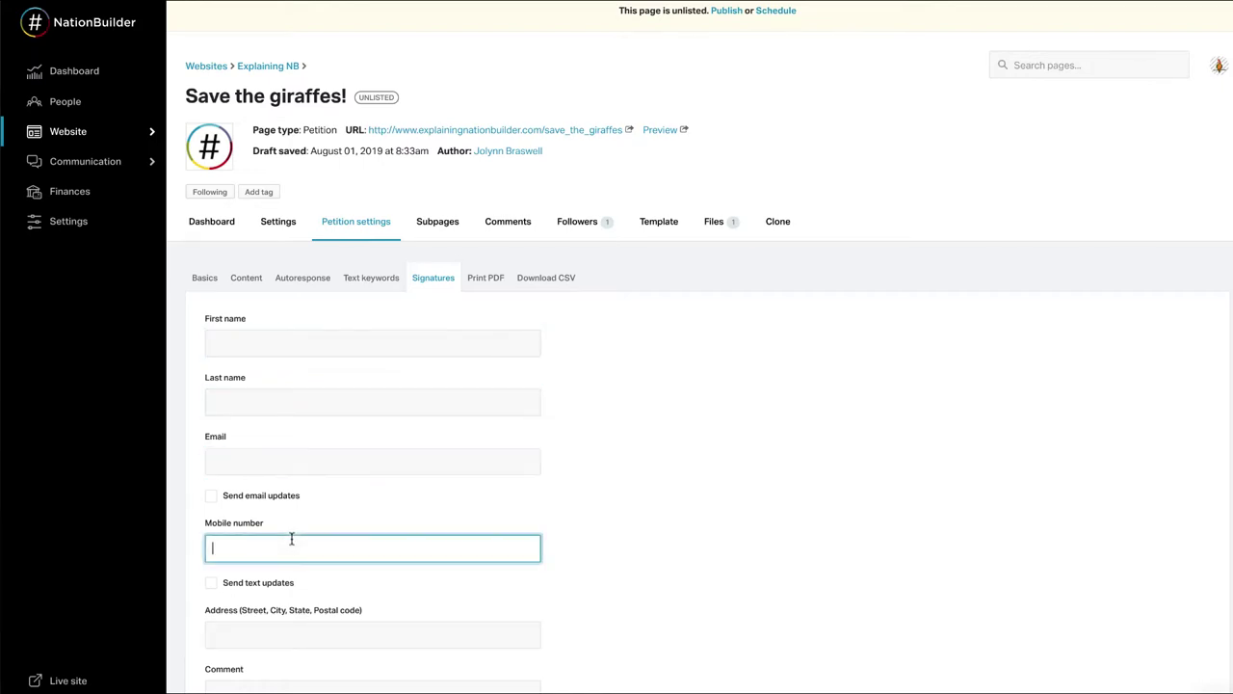
left_click(599, 498)
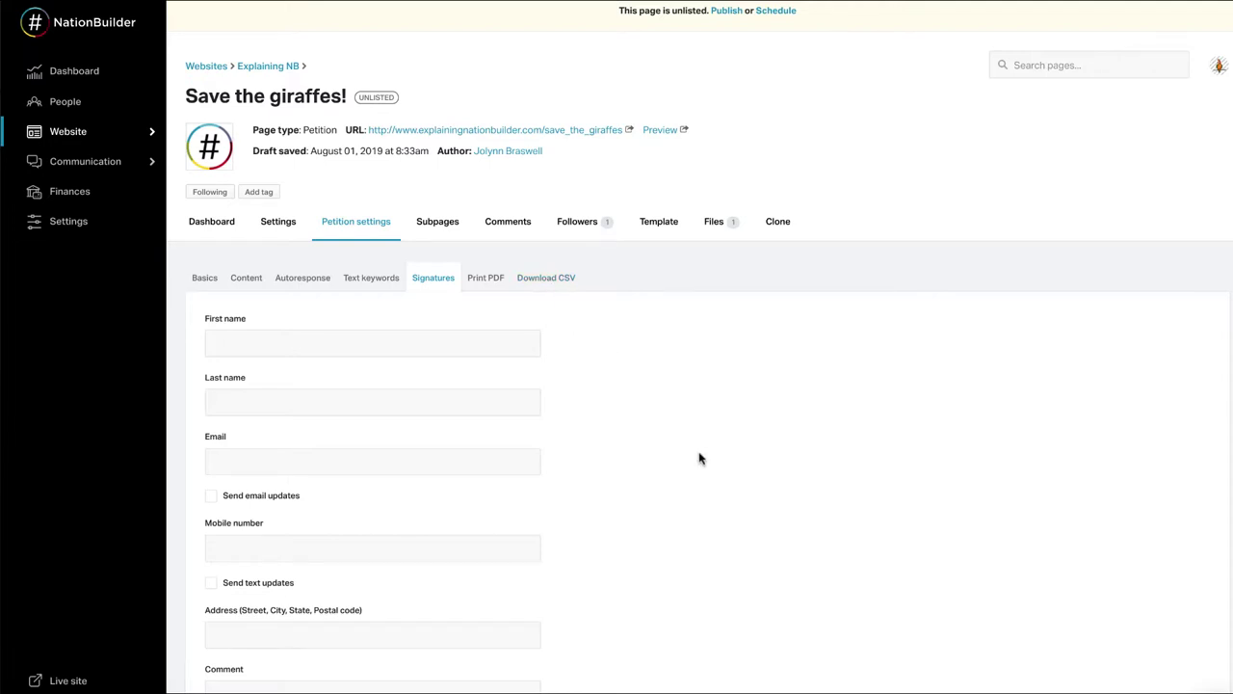
scroll(700, 457, "down", 5)
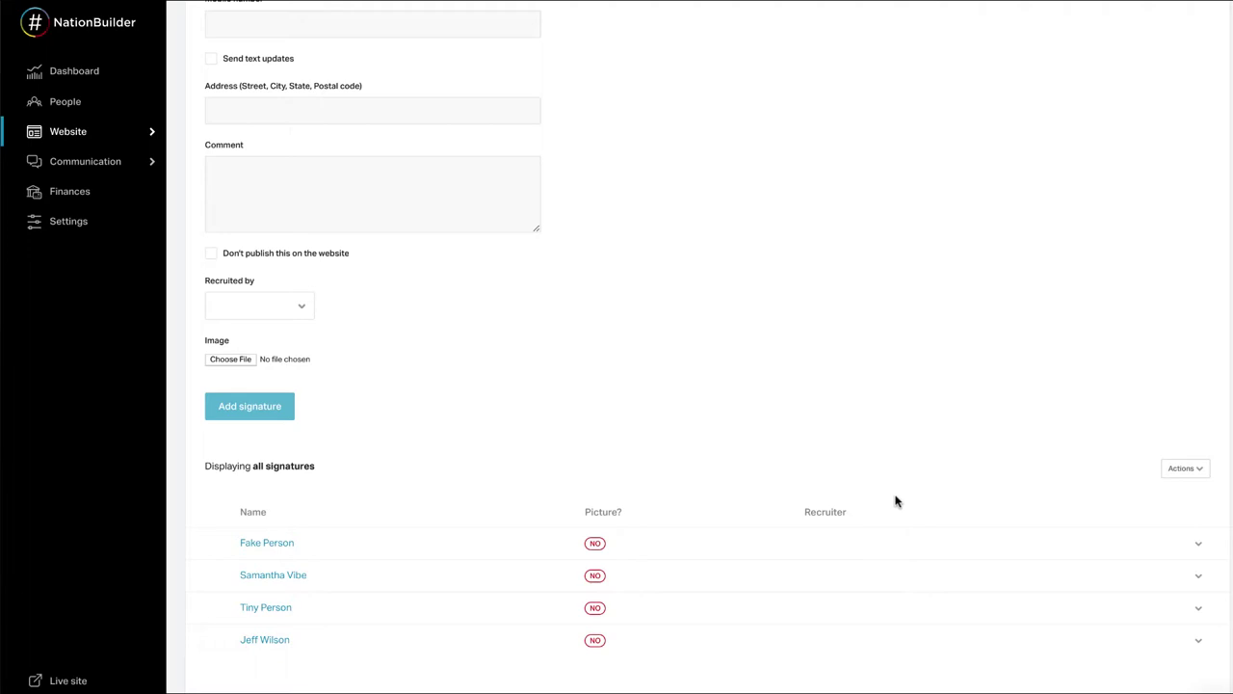
left_click(1200, 472)
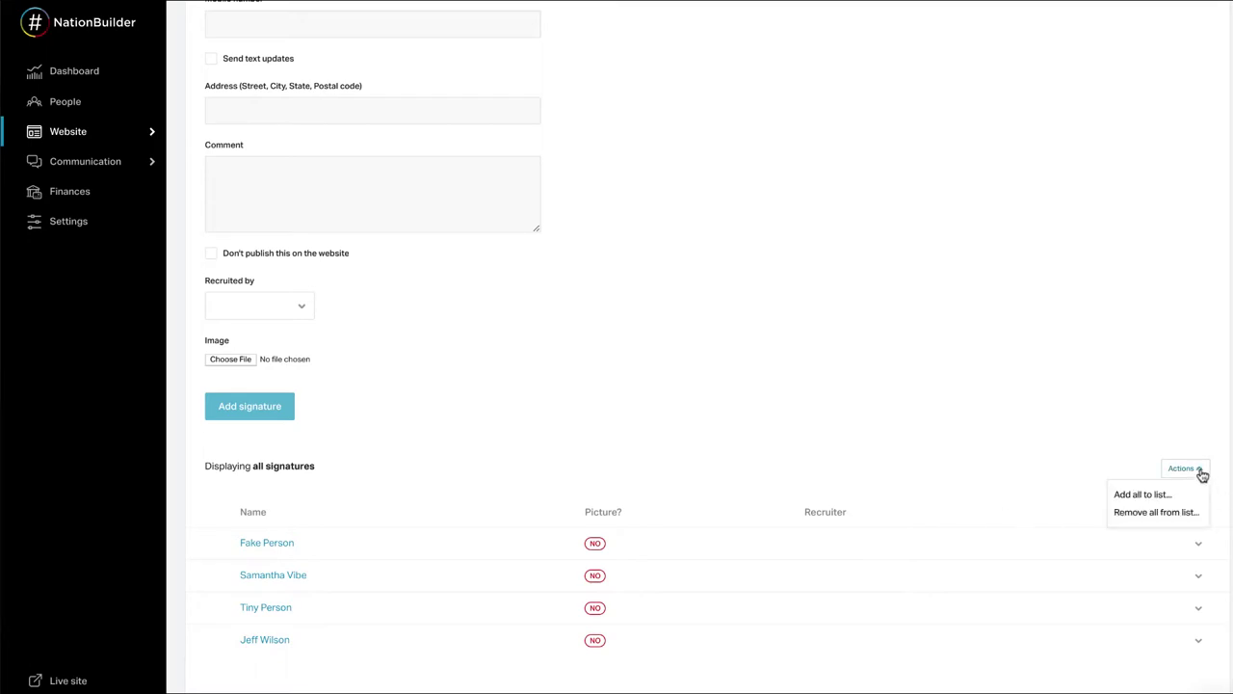
left_click(1134, 501)
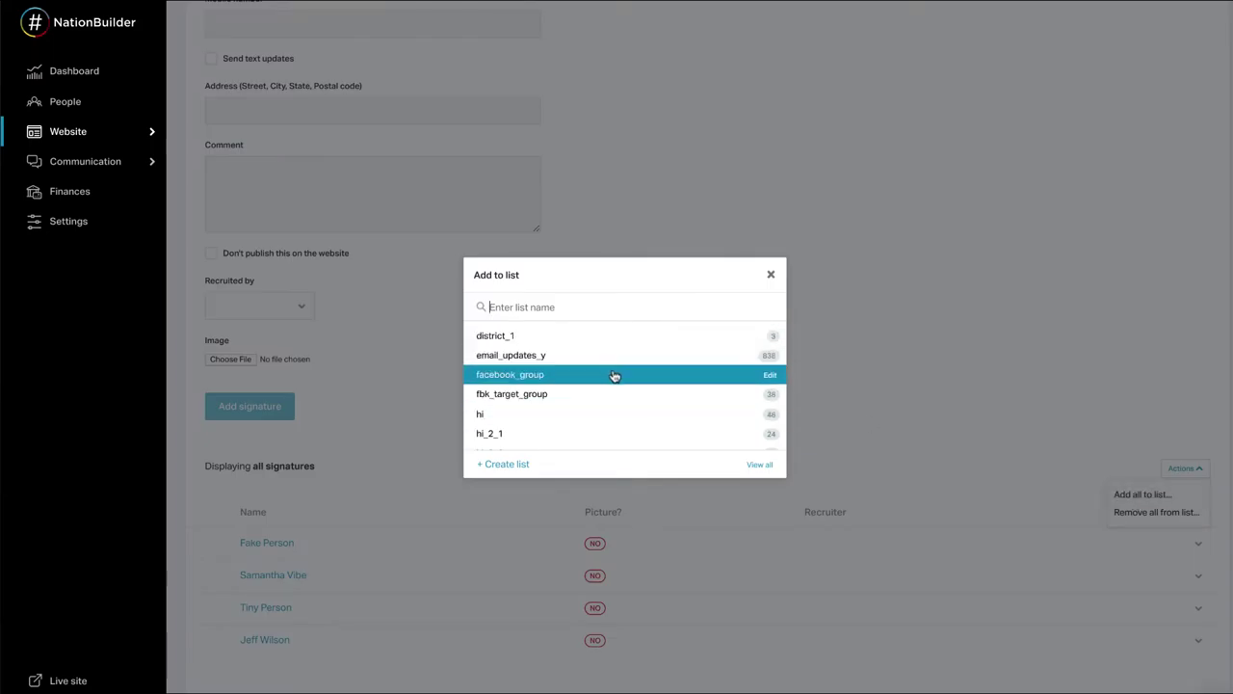
scroll(511, 448, "down", 1)
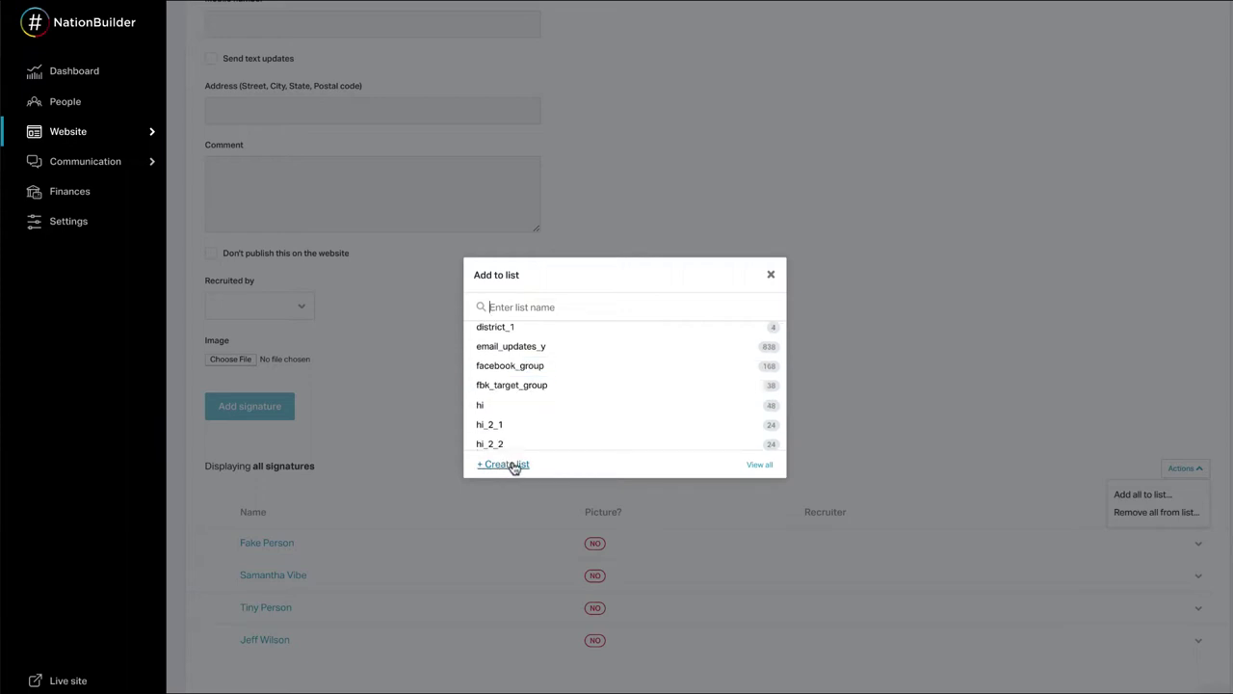
scroll(636, 433, "up", 1)
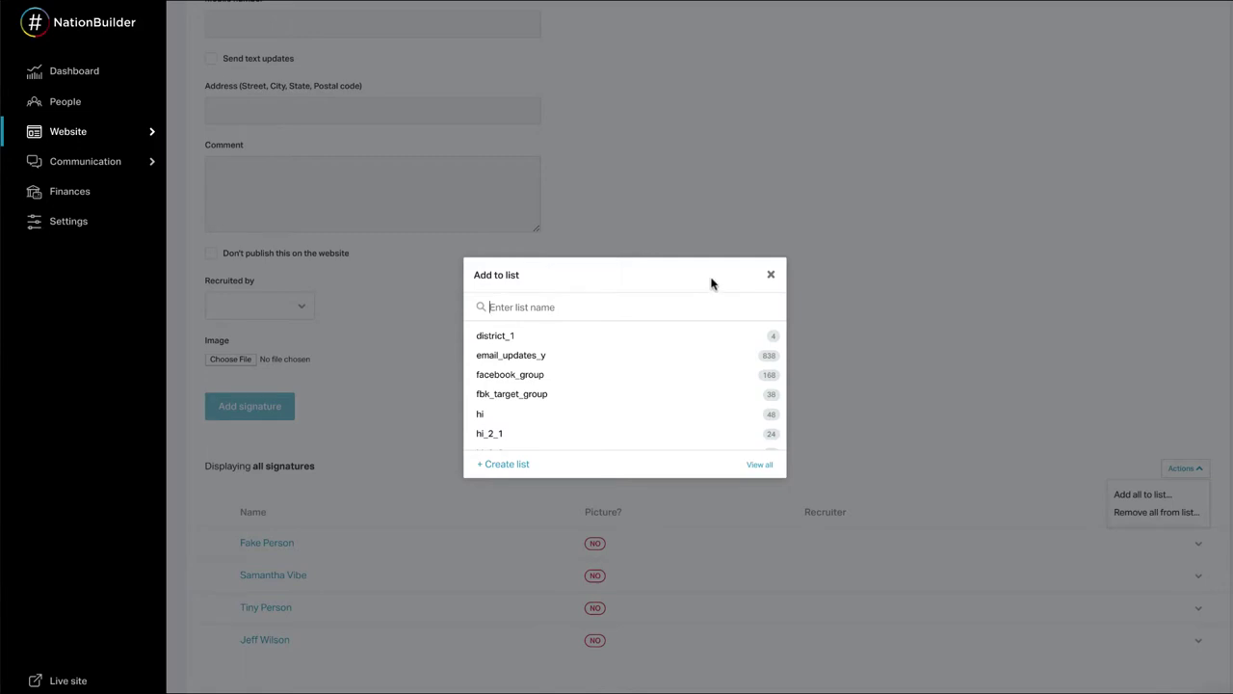
left_click(770, 277)
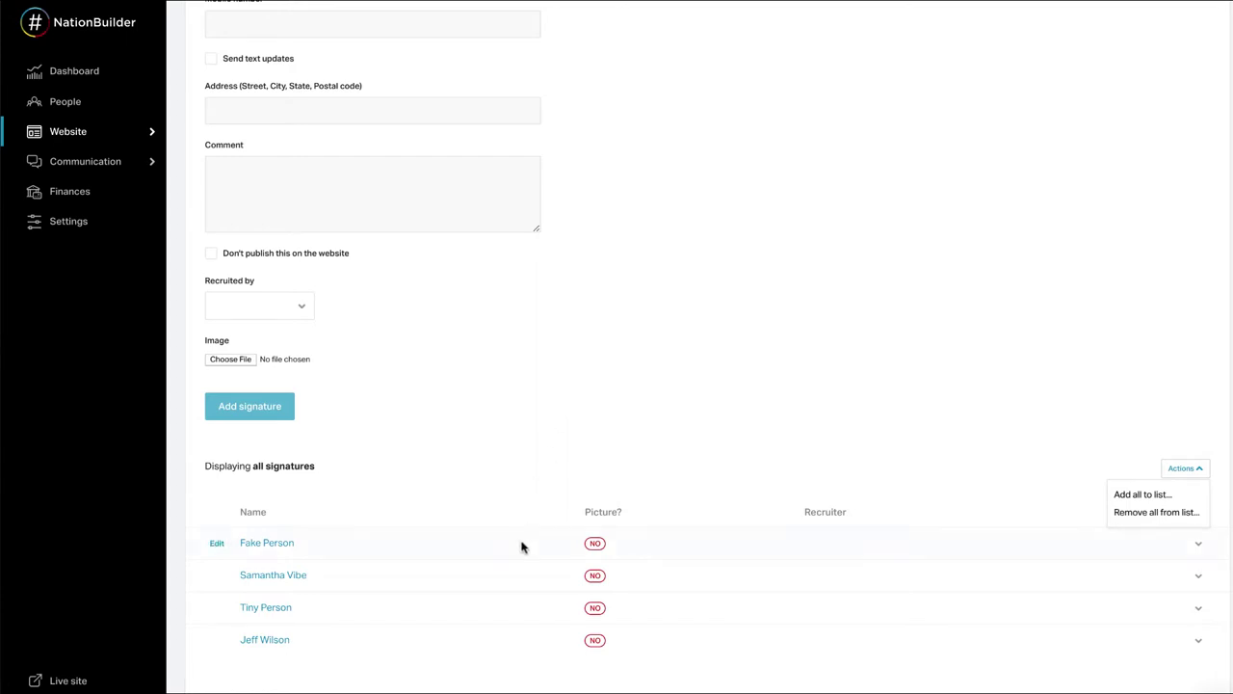
left_click(1146, 531)
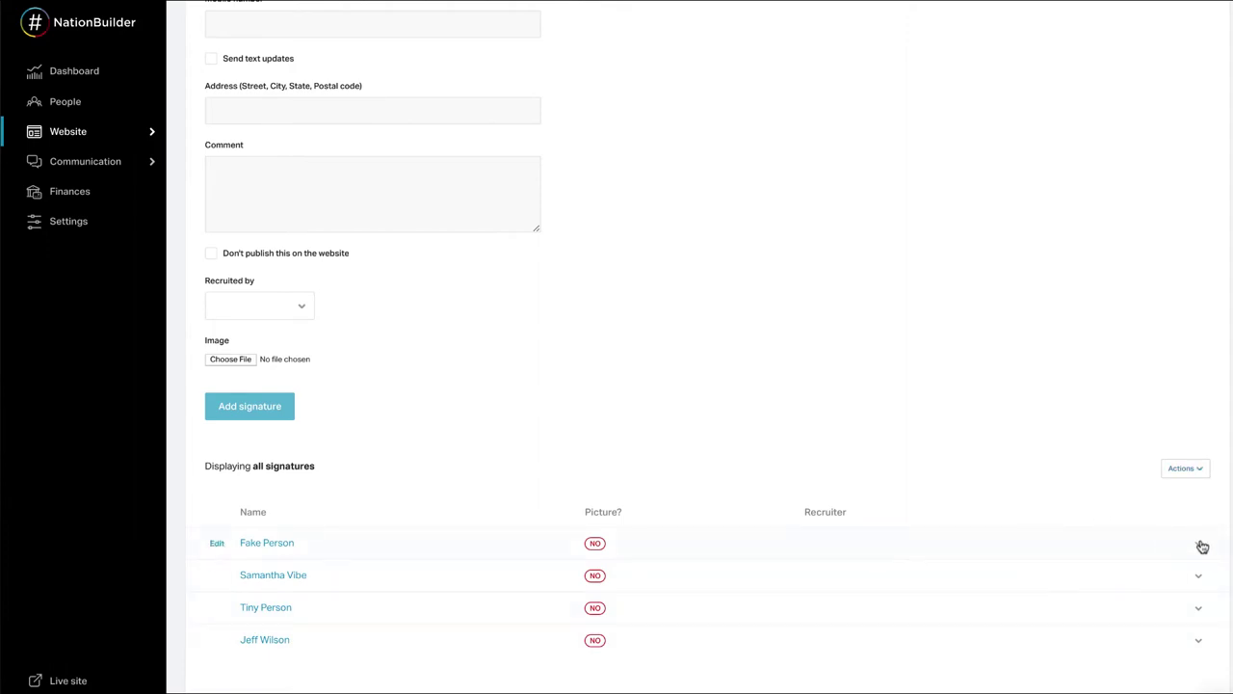
left_click(1201, 546)
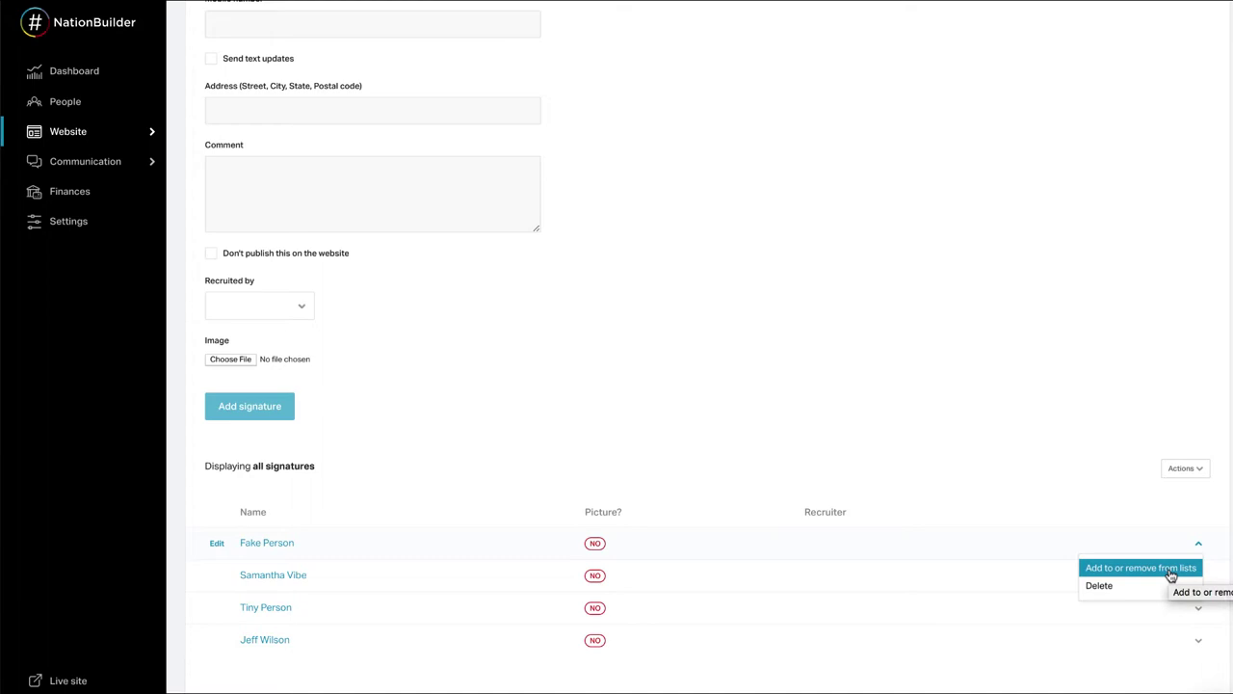
left_click(1170, 568)
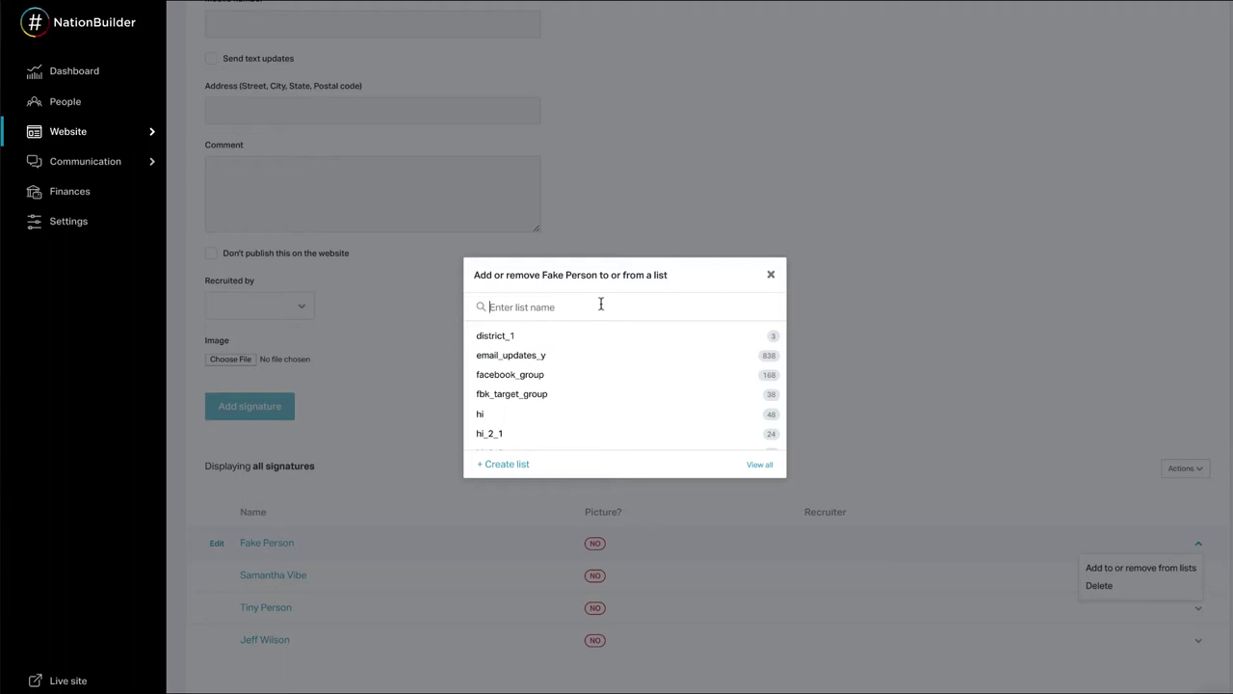
left_click(772, 276)
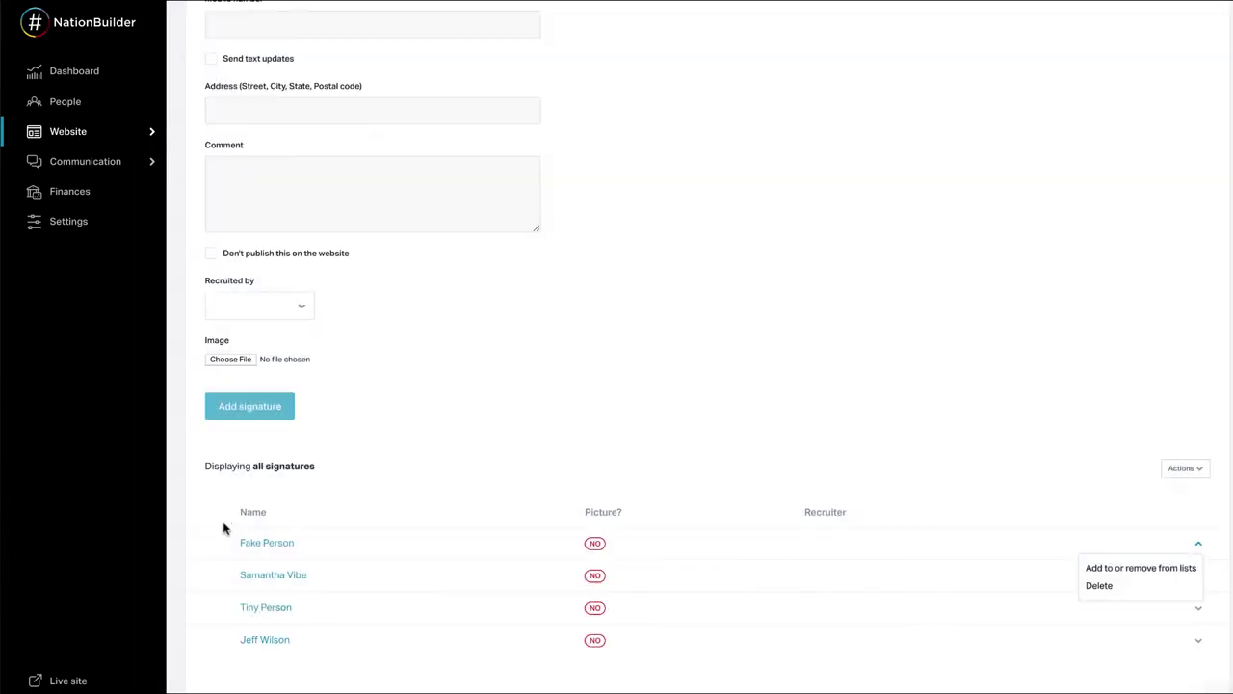
mouse_move(216, 548)
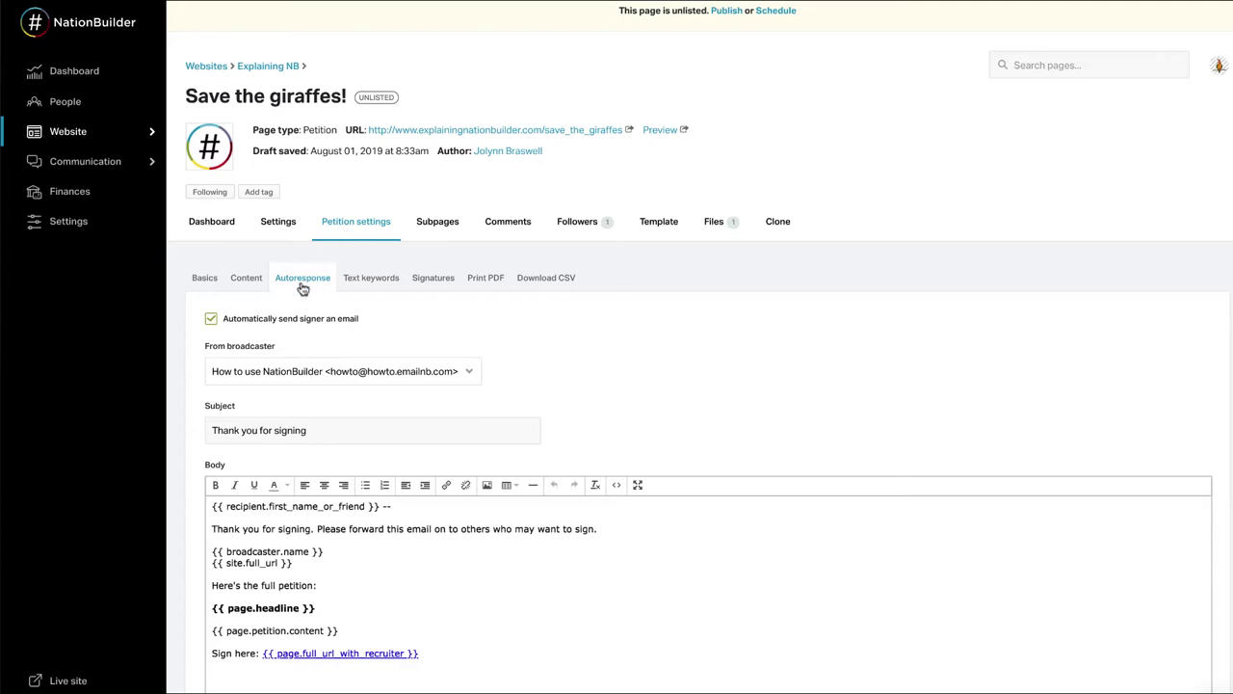
Step: Check the autoresponse email toggle and sending broadcaster, leaving both unchanged
left_click(212, 321)
left_click(212, 322)
left_click(350, 371)
left_click(351, 374)
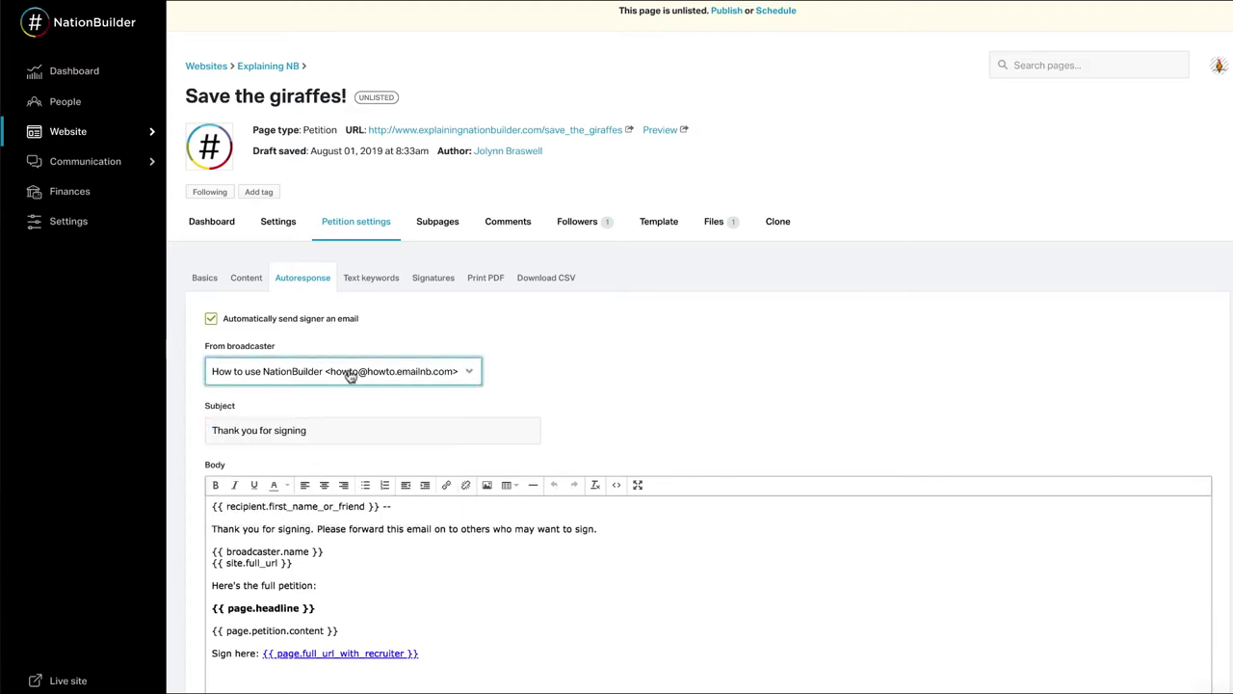
Step: Append '!' to the autoresponse subject so it reads 'Thank you for signing!'
left_click(370, 429)
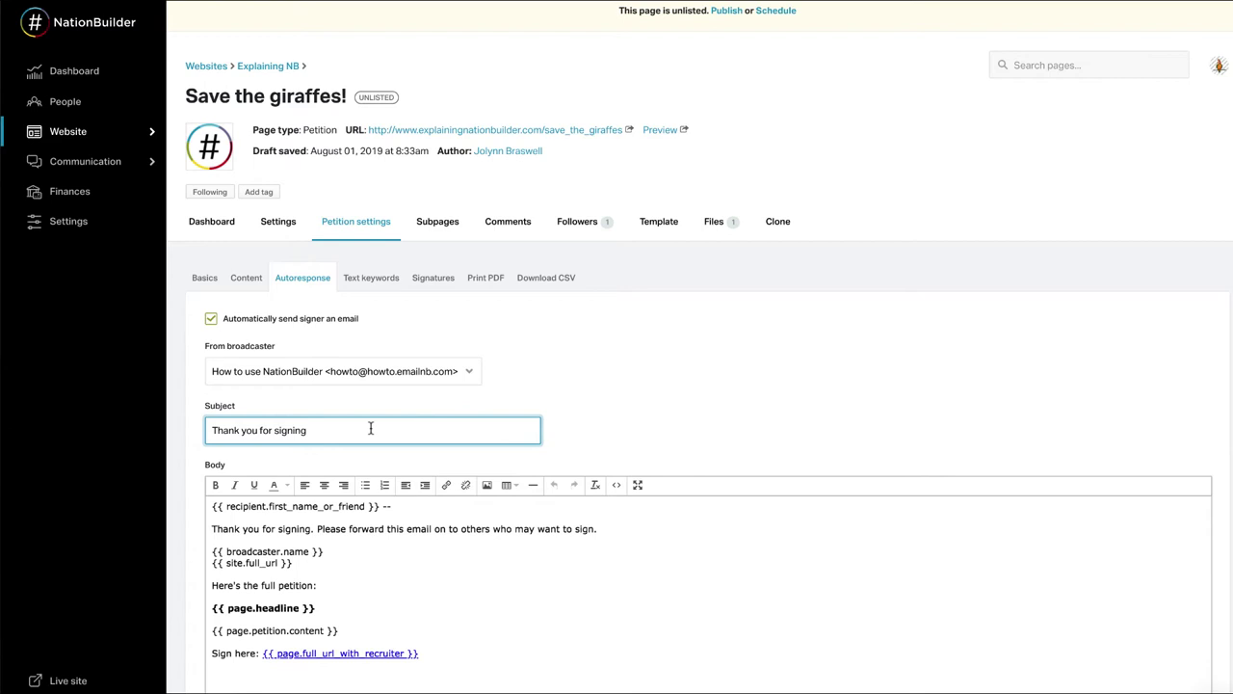
type("!")
left_click(477, 551)
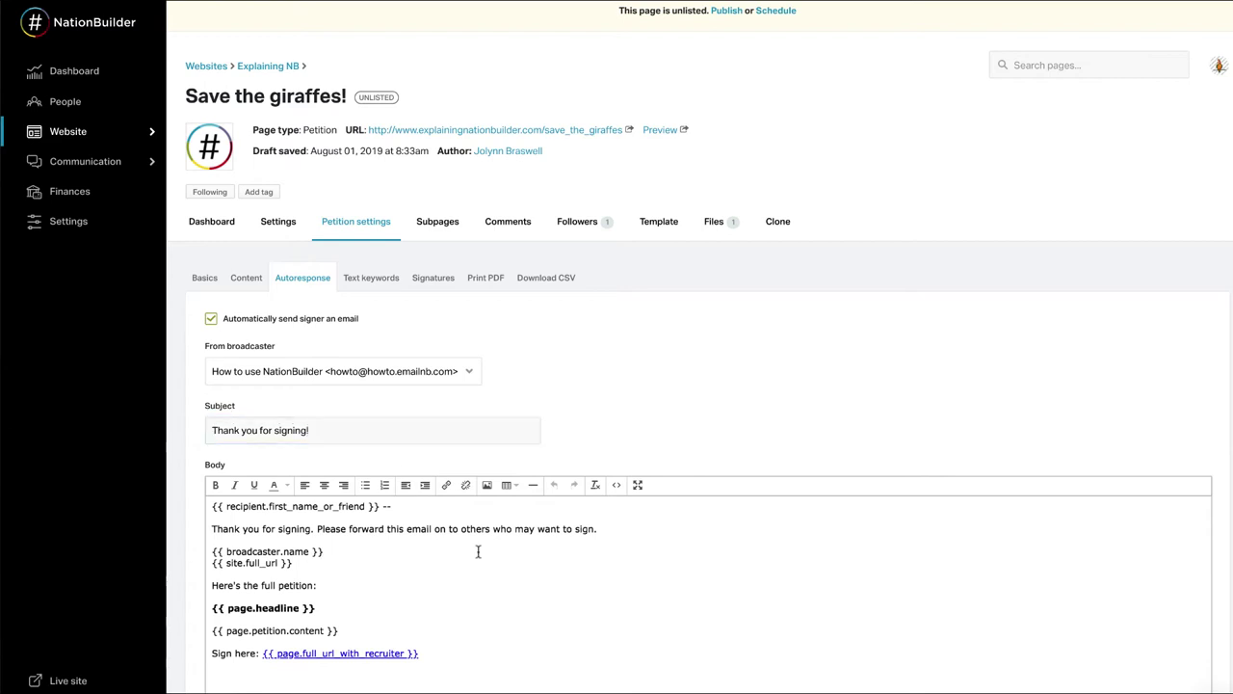
left_click(621, 530)
scroll(621, 530, "down", 3)
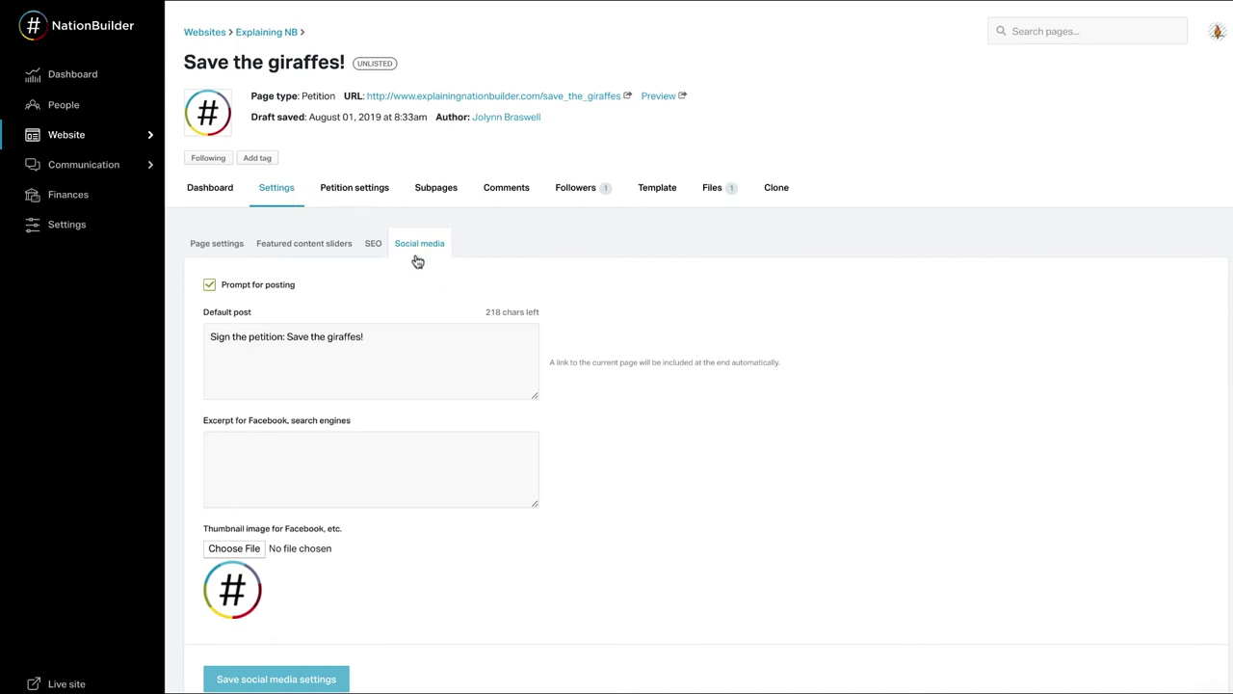
Step: Prefix the default social post with 'URGENT!' and append 'The vote is on Oct. 1st!'
left_click(211, 336)
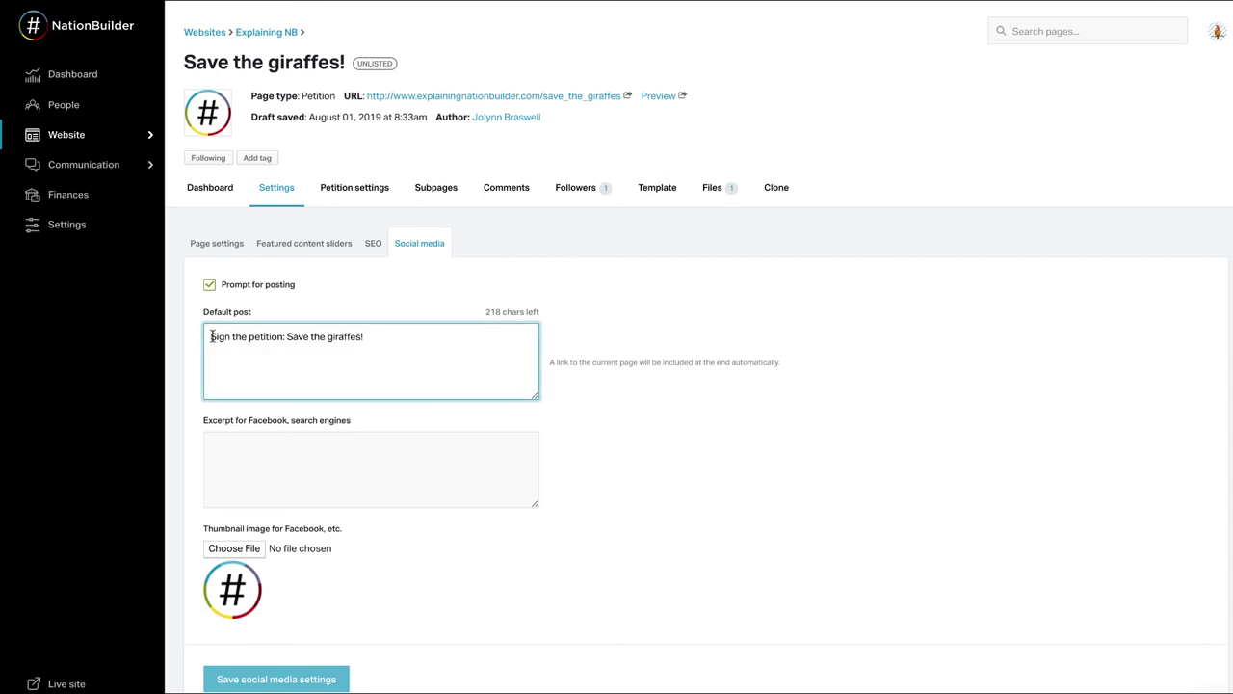
type("URGENT!")
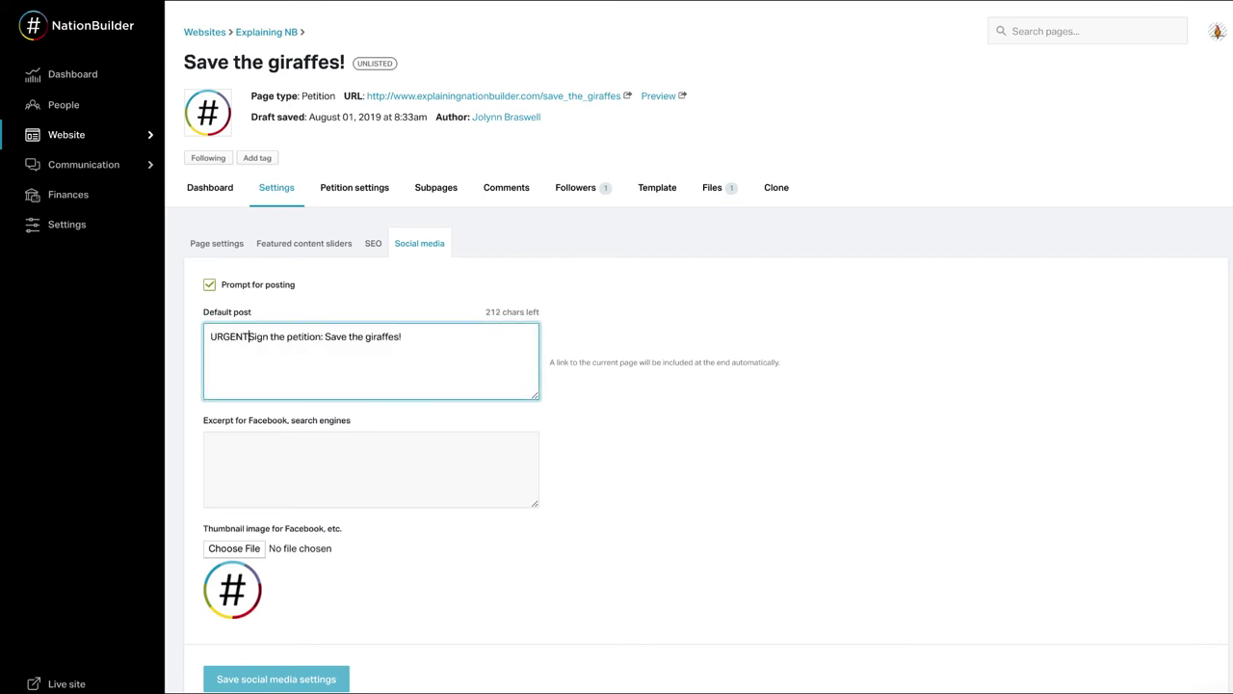
left_click(441, 336)
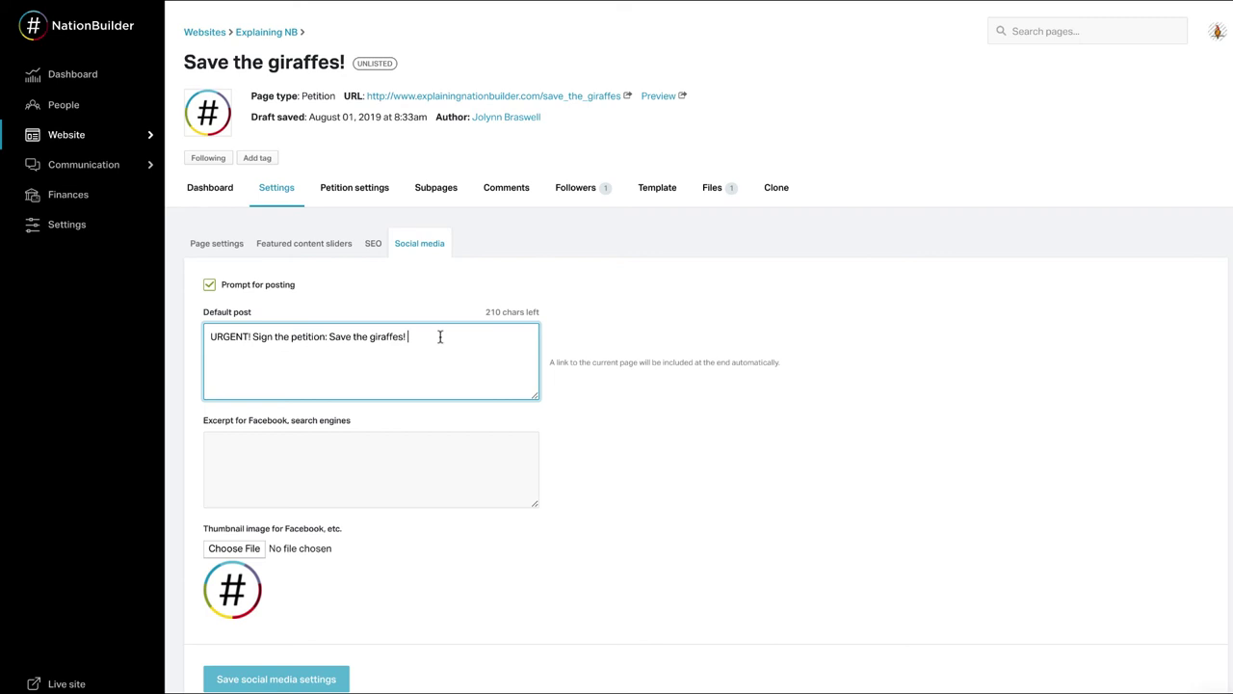
type("The vote is on Oct. 1st!")
left_click(391, 568)
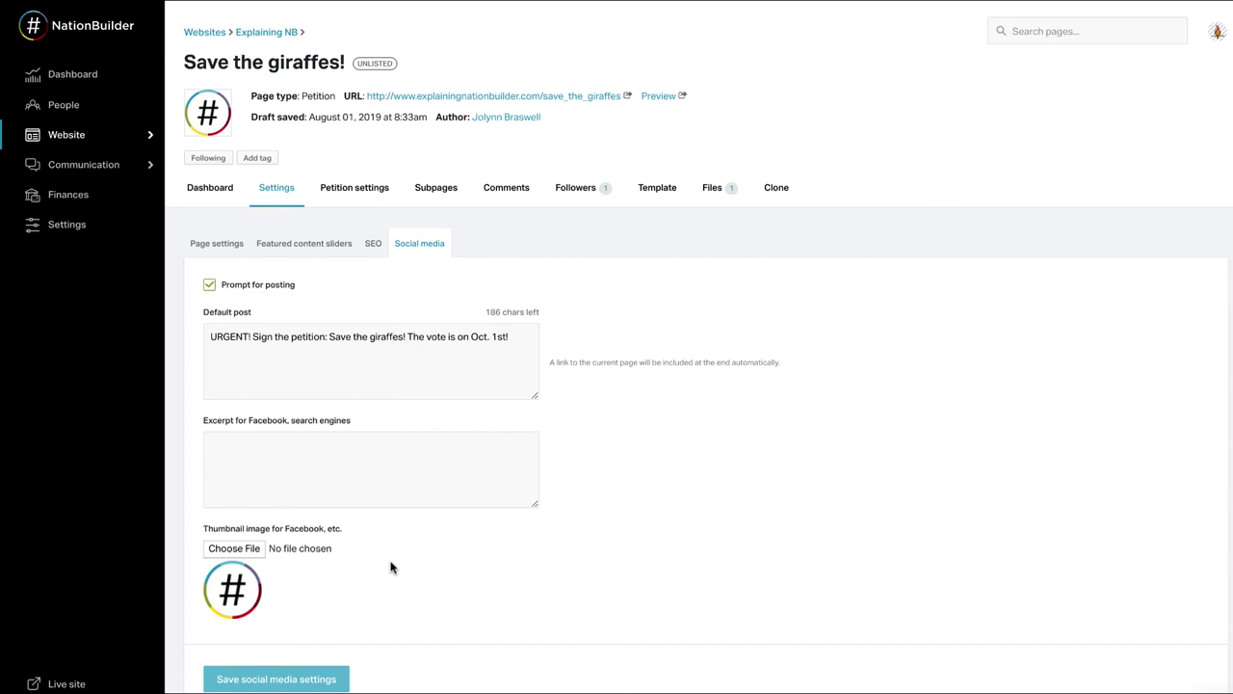